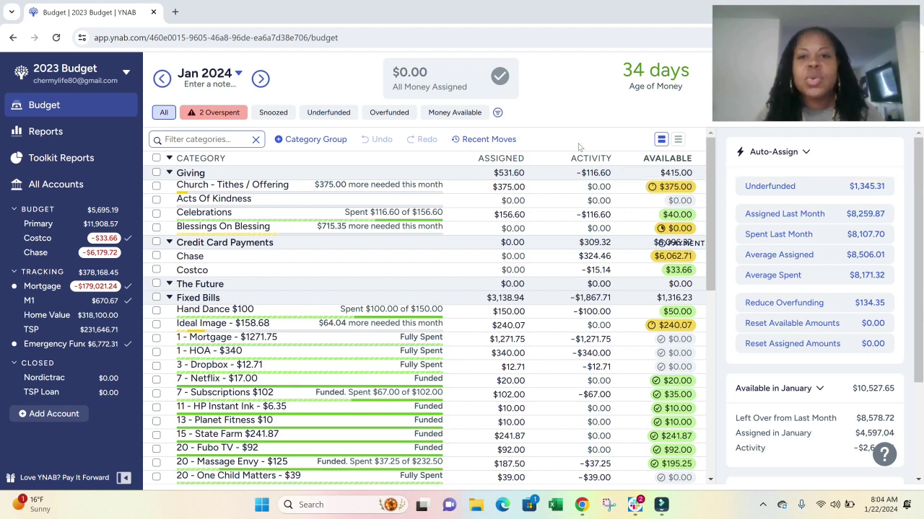
Step: Show only the overspent categories in the January 2024 budget
left_click(233, 114)
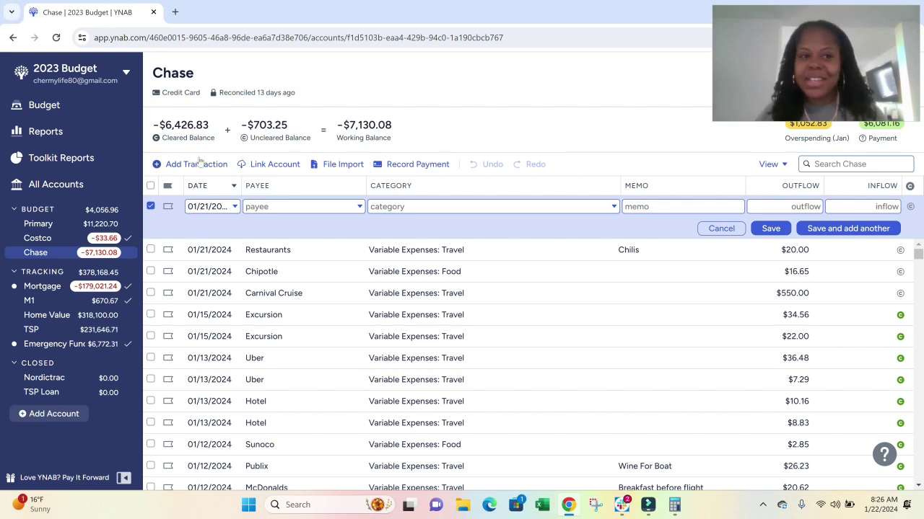
left_click(61, 113)
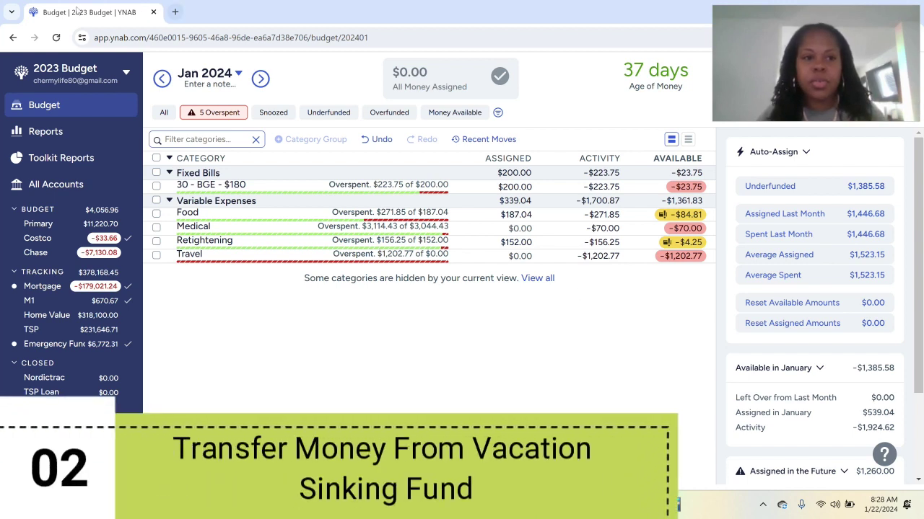
Step: Switch from the current budget to the Sinking Funds budget
left_click(130, 81)
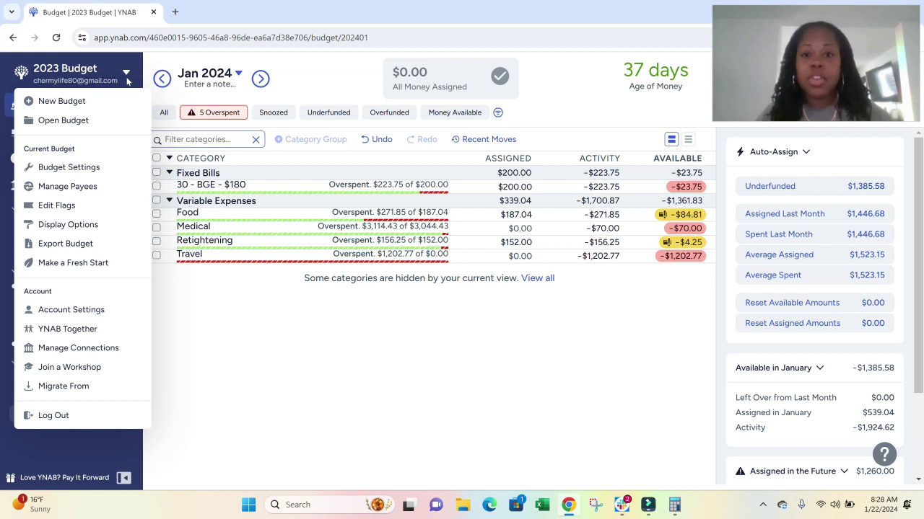
mouse_move(107, 120)
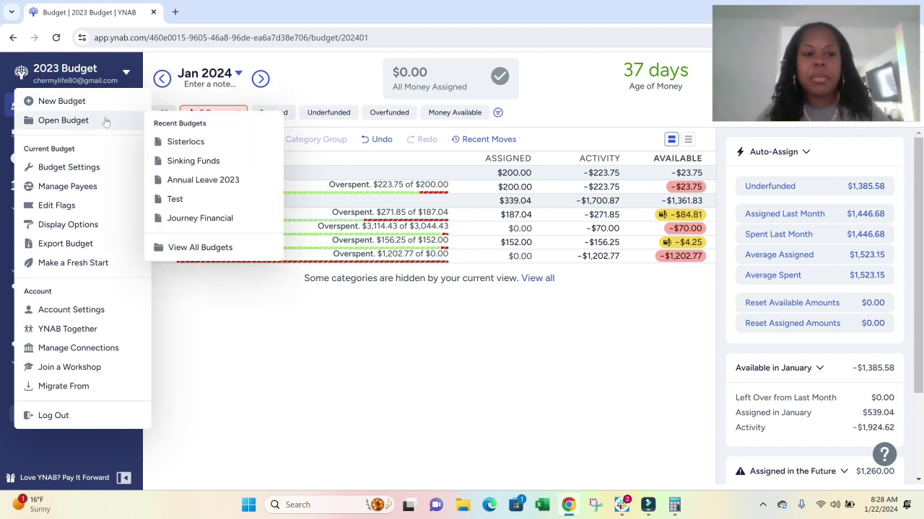
left_click(189, 163)
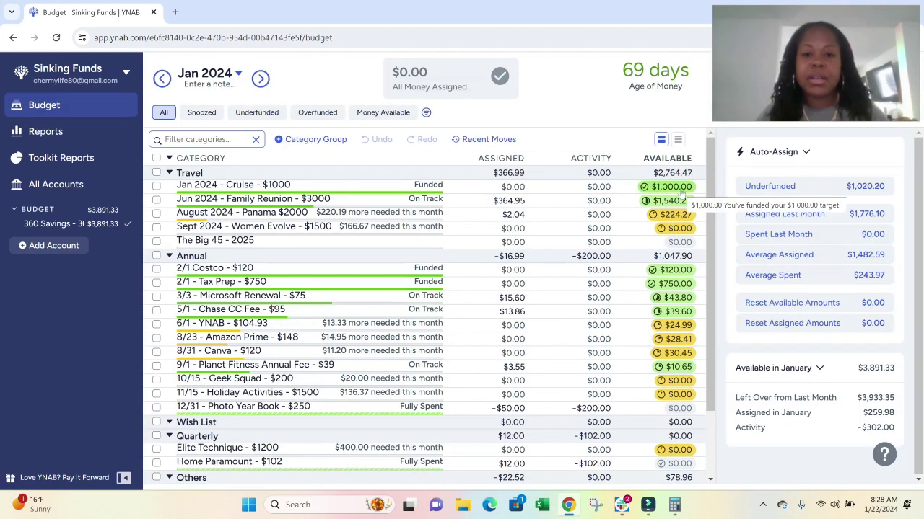
Step: Record a $1000 outflow in the 360 Savings account with payee BOA and category Jan 2024 - Cruise - $1000
left_click(109, 230)
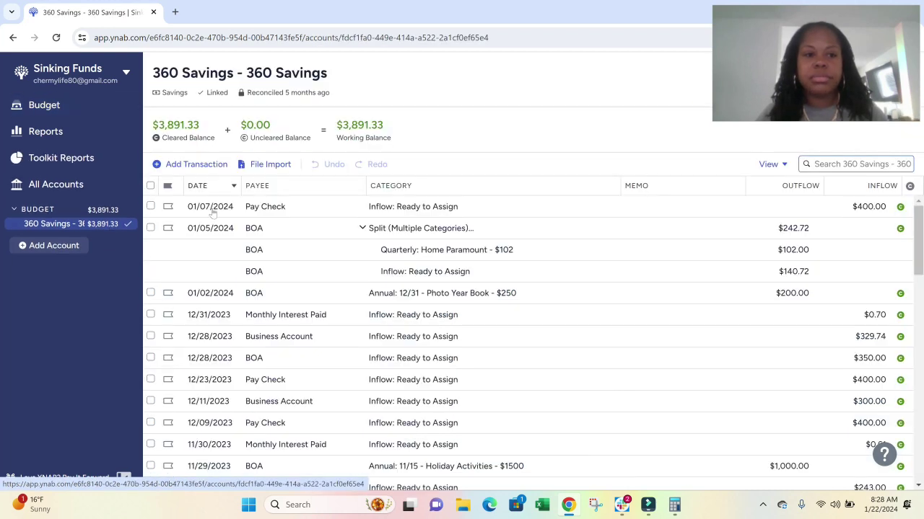
left_click(195, 164)
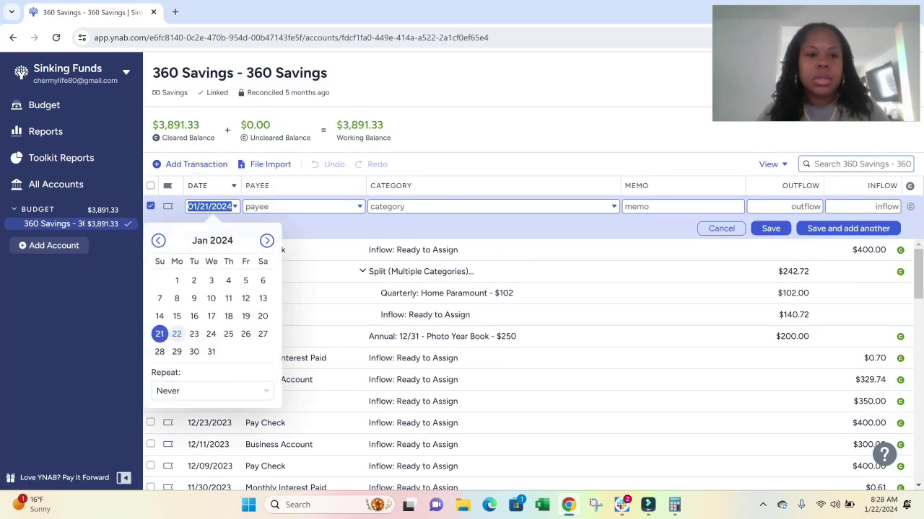
left_click(299, 206)
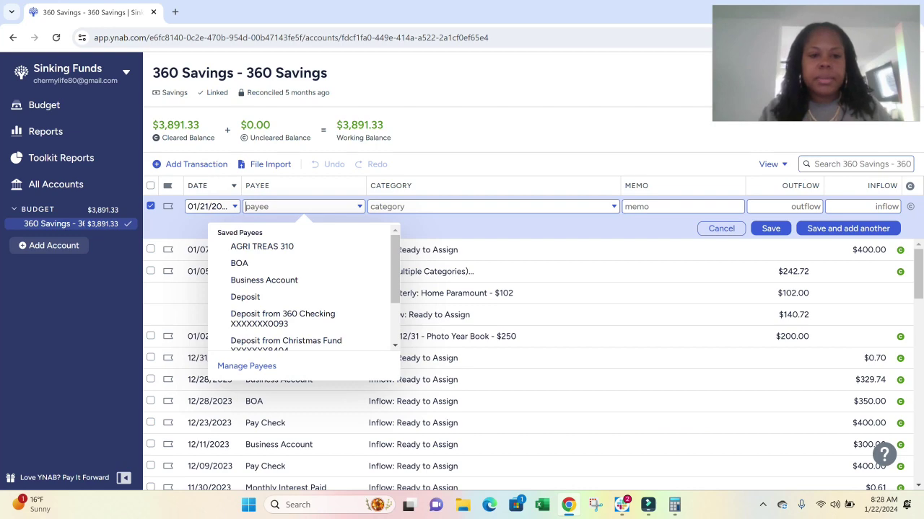
type("BOA")
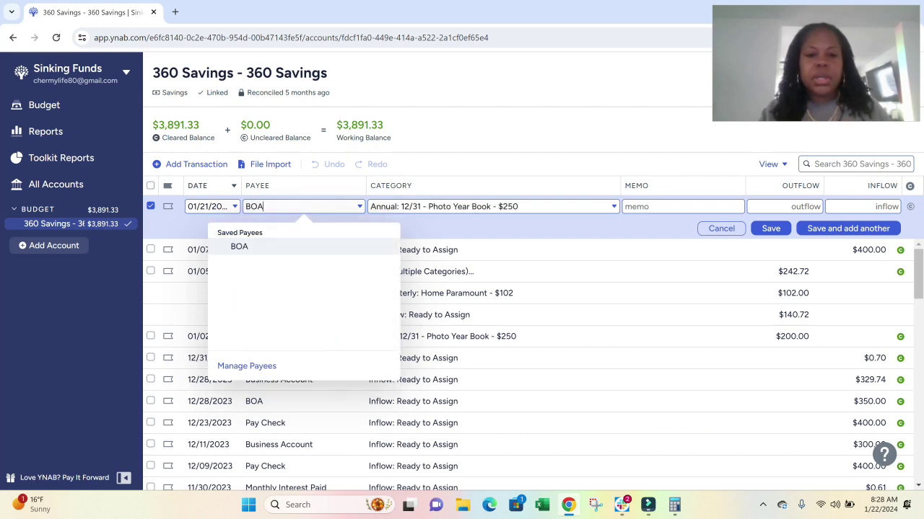
key("Tab")
type("jan")
key("Tab")
key("Tab")
type("1000")
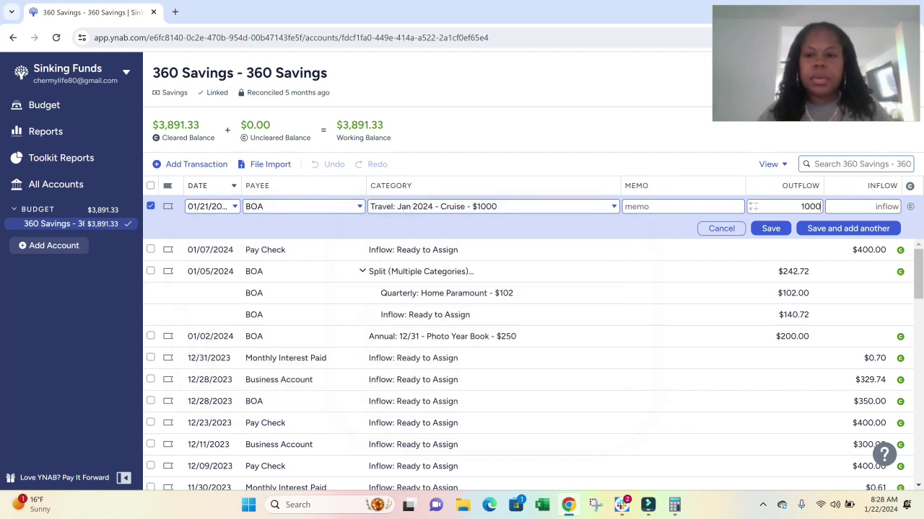
key("Return")
Step: Hide the Jan 2024 - Cruise - $1000 category in the Sinking Funds budget's Travel group
left_click(58, 105)
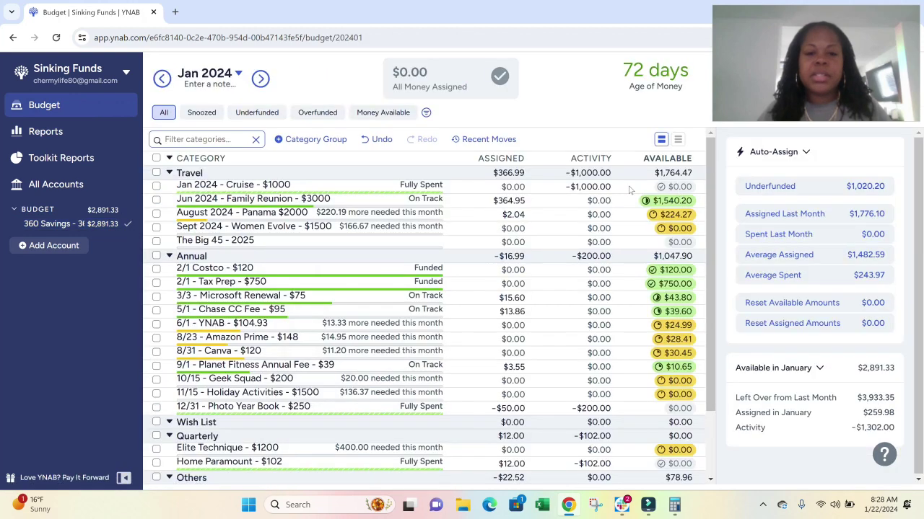
left_click(254, 189)
left_click(249, 189)
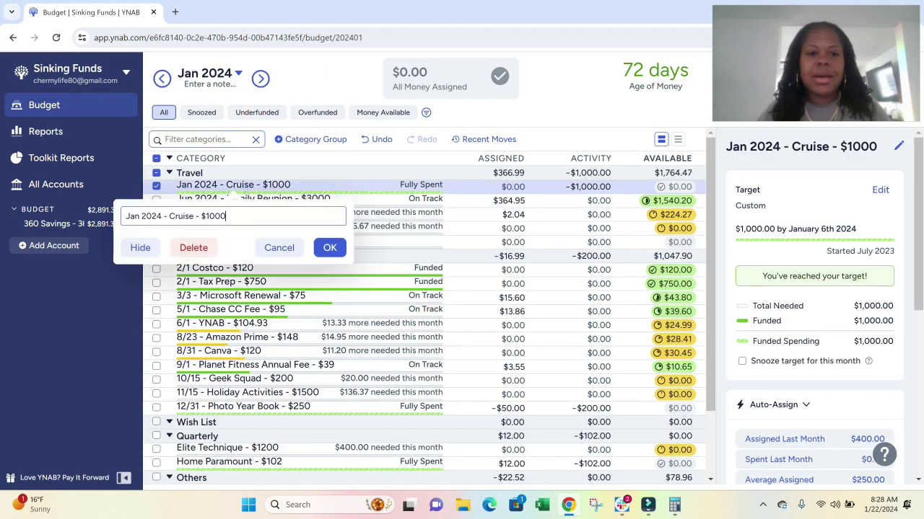
left_click(141, 251)
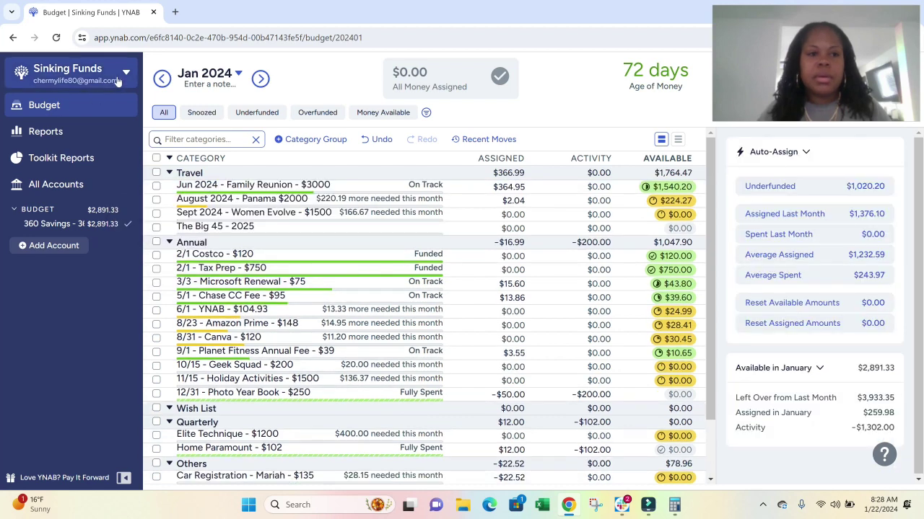
Step: Switch back to the 2023 Budget
left_click(72, 72)
mouse_move(101, 122)
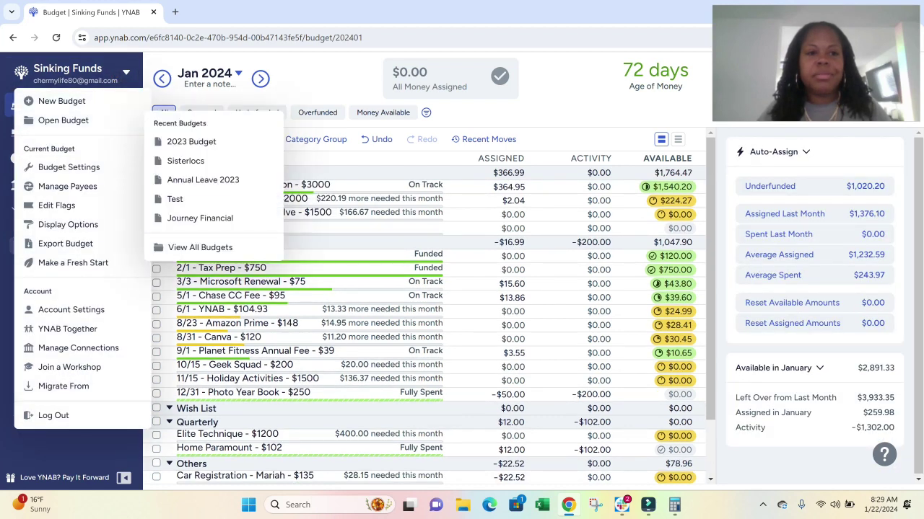
left_click(189, 142)
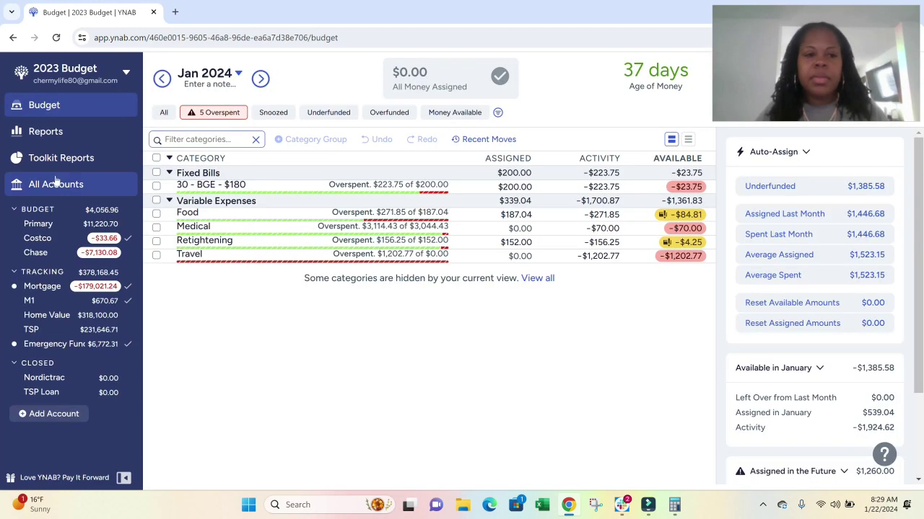
Step: Record a $1000 inflow in the Primary account with payee Sinking Funds Account and category Variable Expenses: Travel
left_click(45, 225)
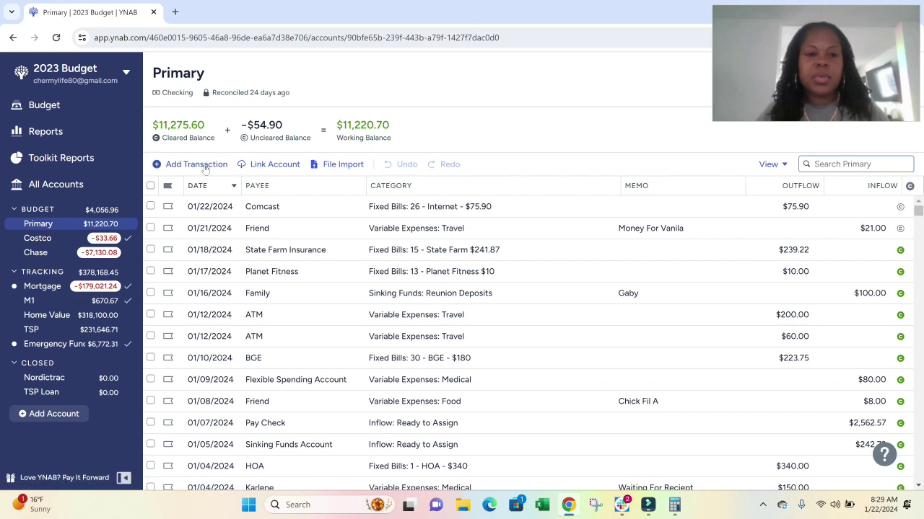
left_click(205, 165)
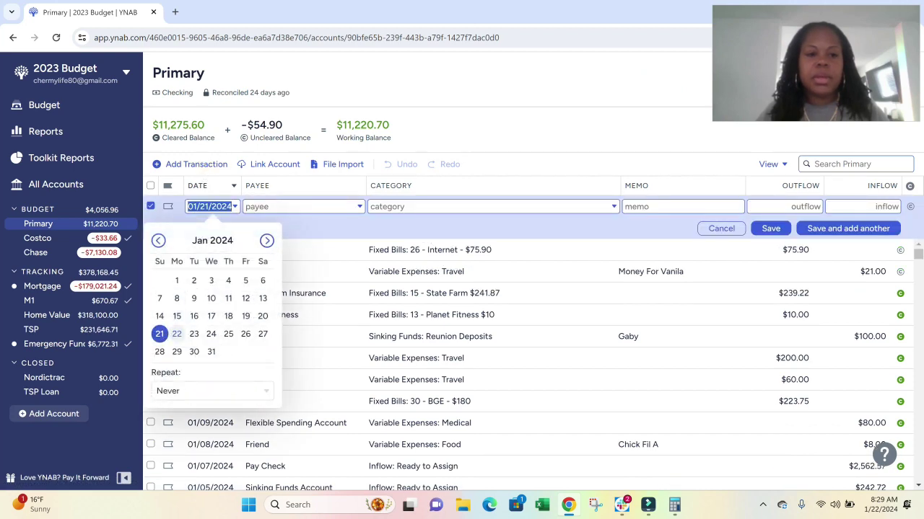
key("Tab")
type("Sin")
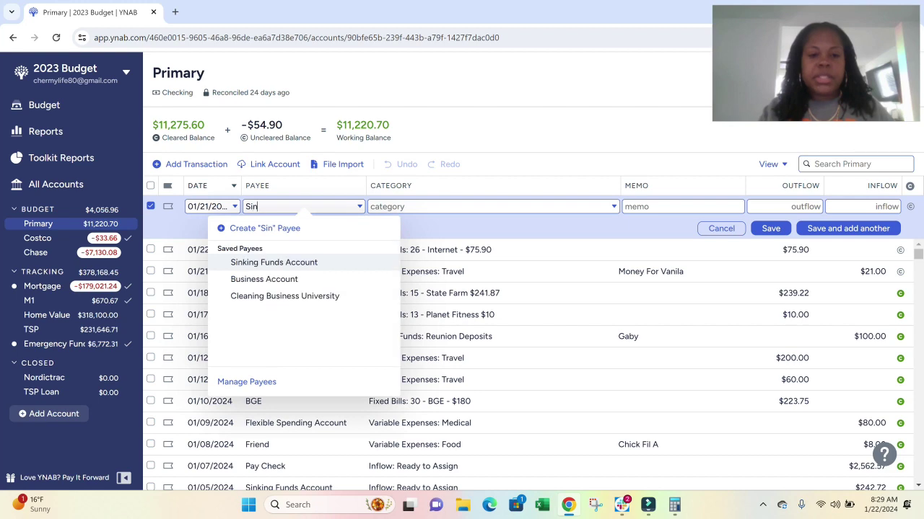
key("Tab")
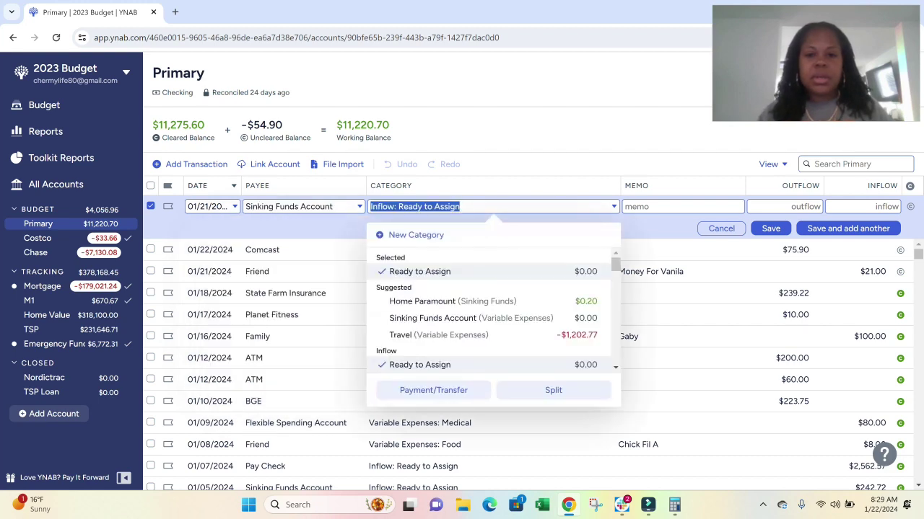
type("tra")
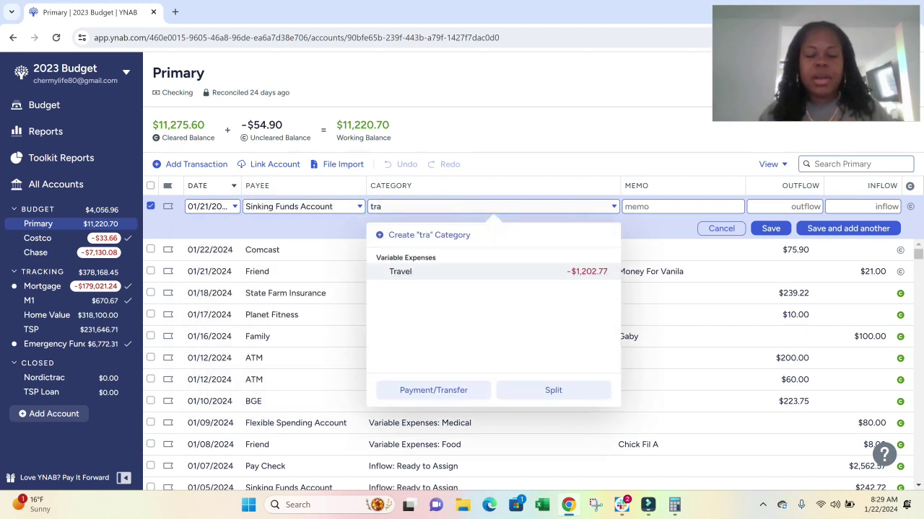
key("Tab")
key("Tab")
key("Tab")
type("1")
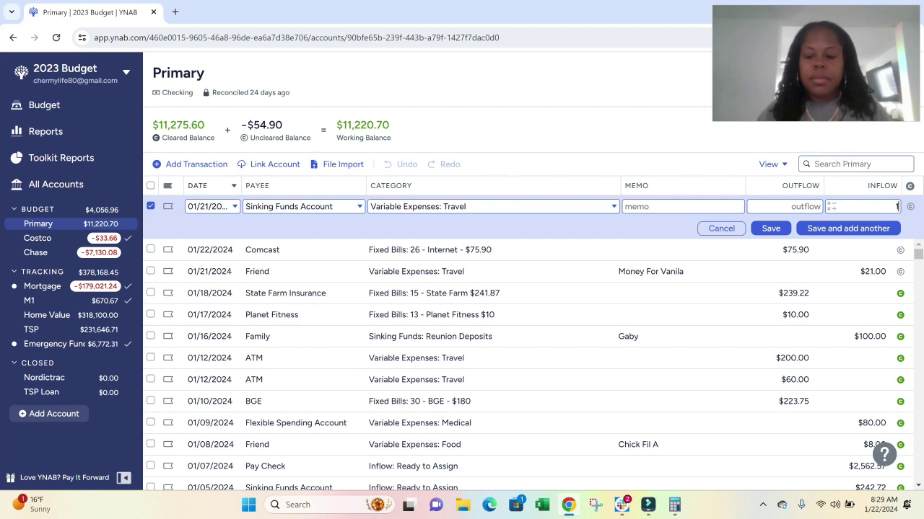
type("000")
key("Return")
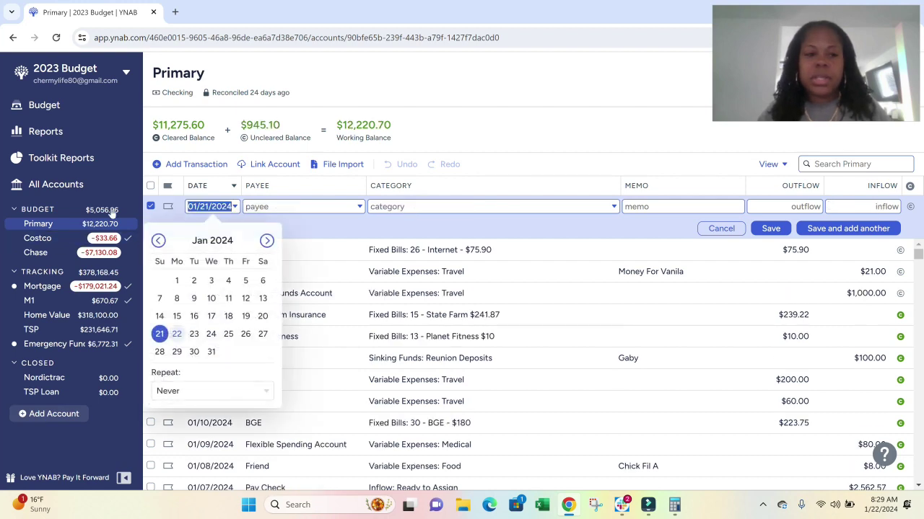
Step: Show all categories in the January 2024 budget and move $3.65 from HP Instant Ink to Ready to Assign
left_click(80, 114)
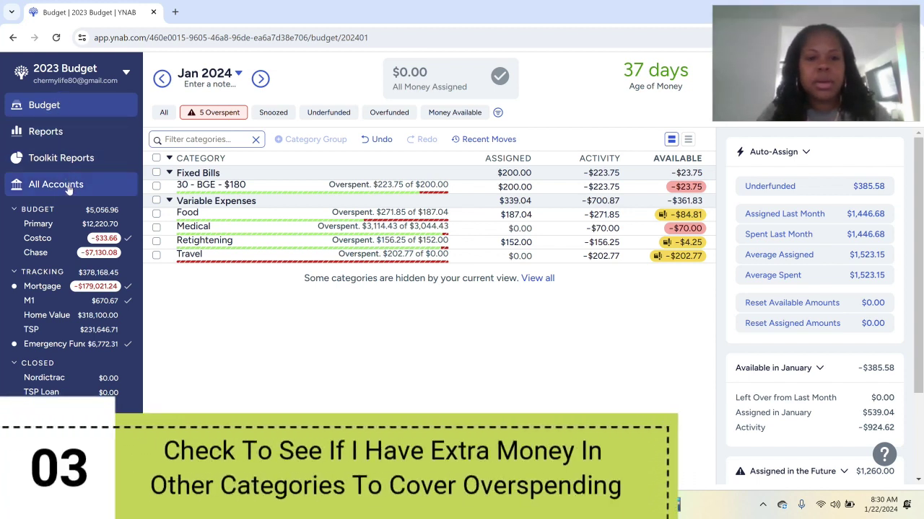
left_click(165, 113)
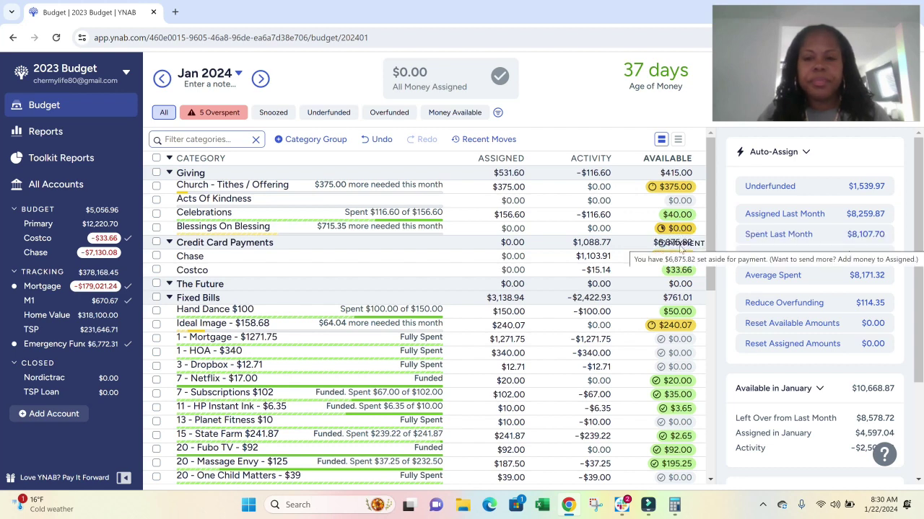
scroll(678, 267, "down", 1)
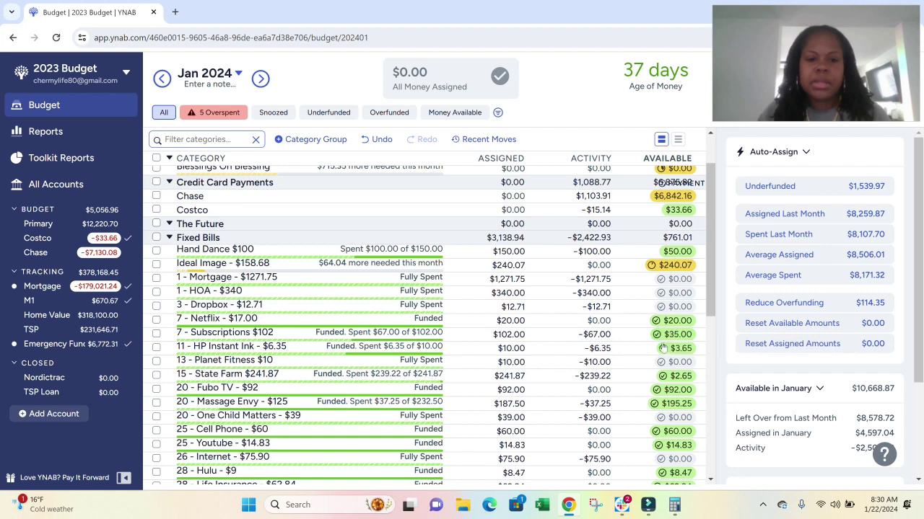
scroll(663, 339, "down", 2)
mouse_move(663, 349)
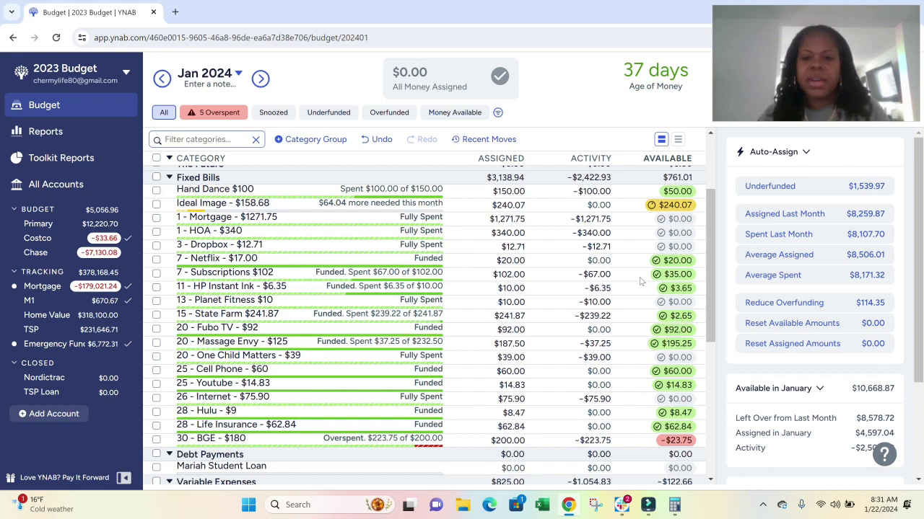
left_click(676, 290)
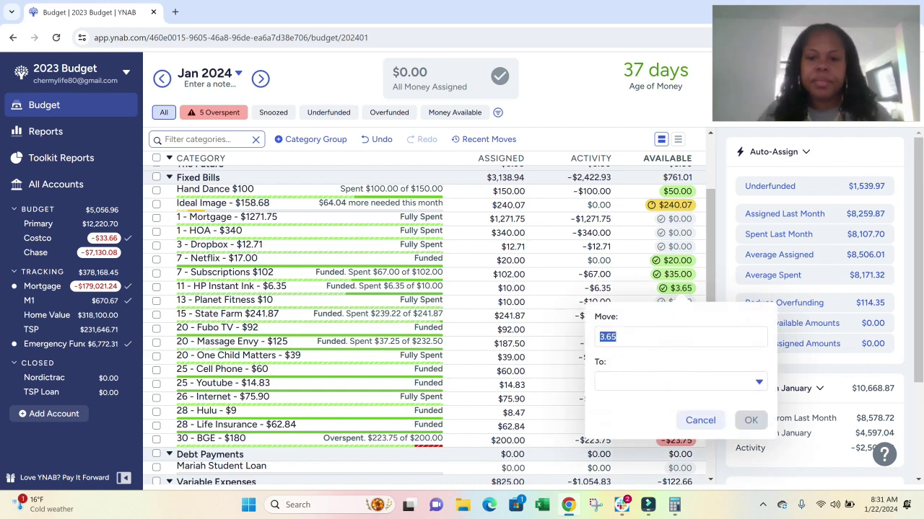
left_click(678, 382)
left_click(683, 182)
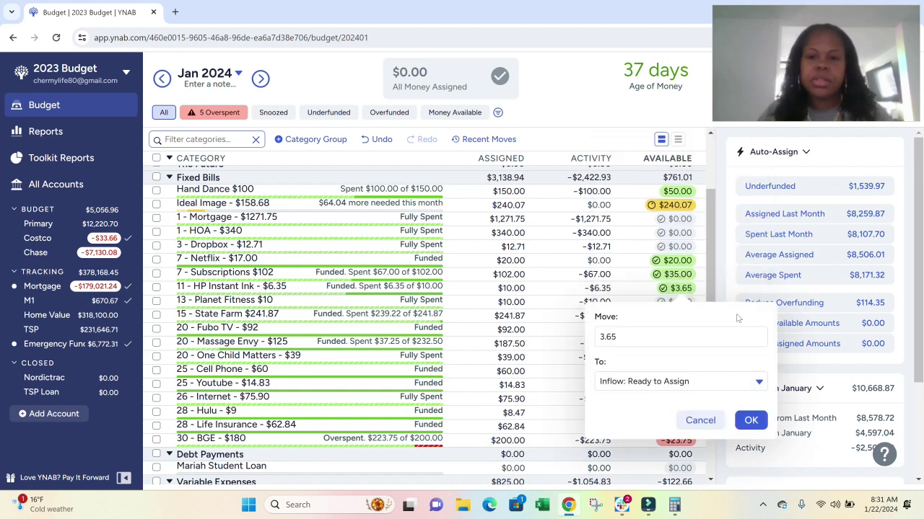
left_click(751, 420)
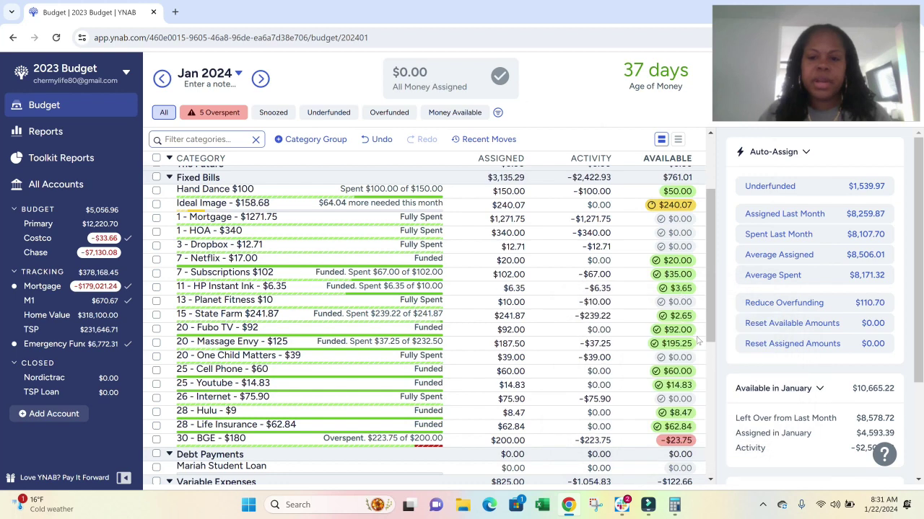
Step: Move $2.65 from the State Farm category to Ready to Assign
left_click(683, 317)
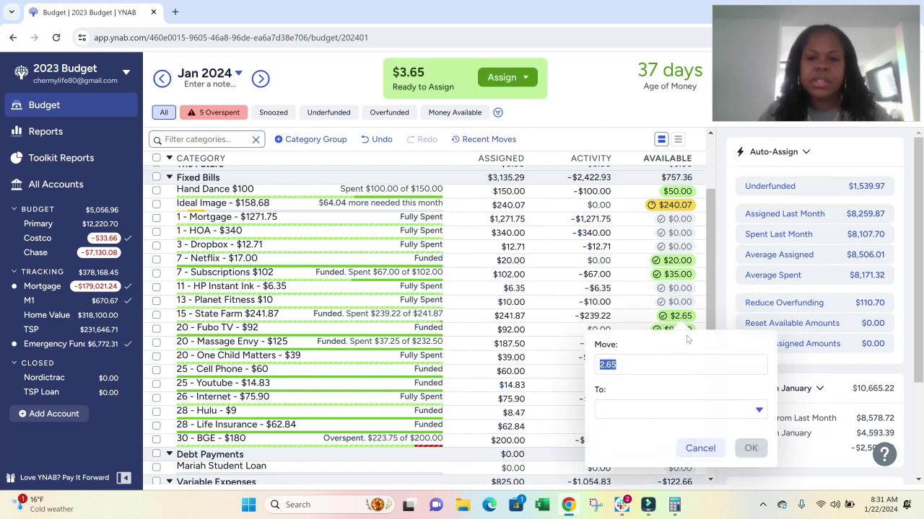
left_click(689, 409)
left_click(669, 205)
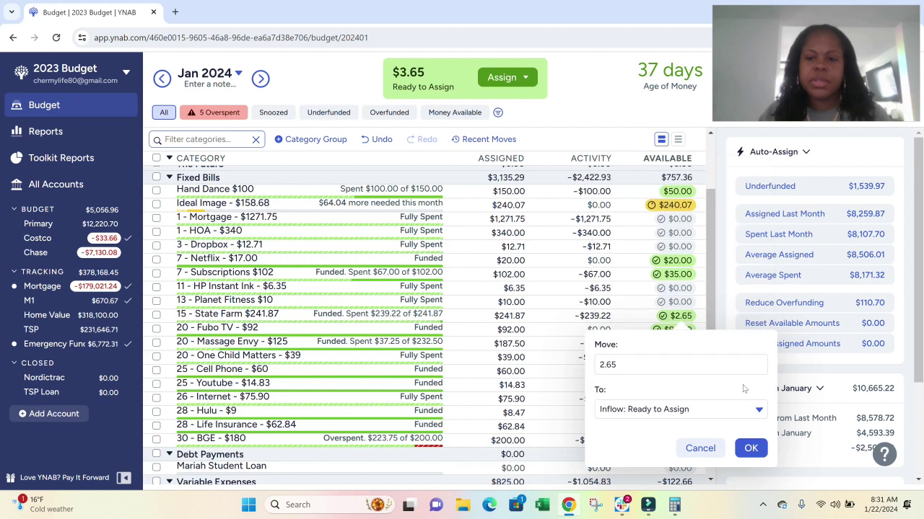
left_click(750, 448)
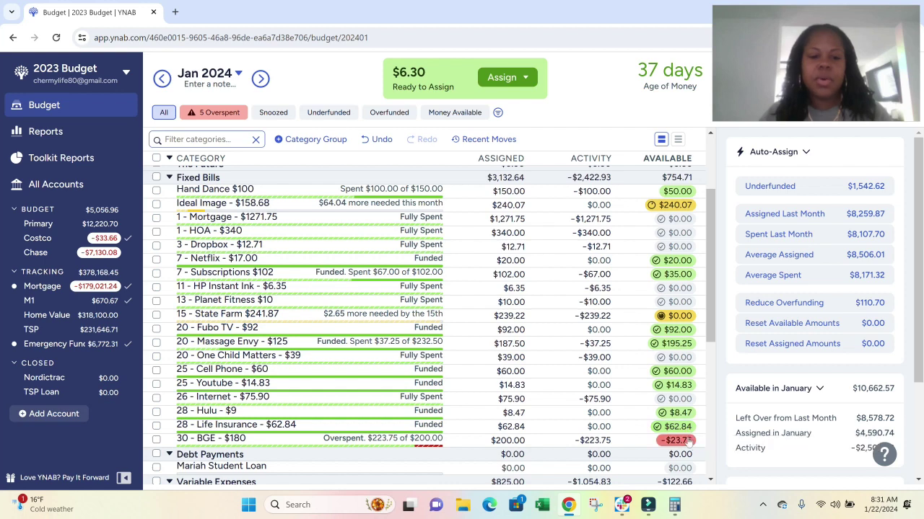
Step: Move $85.00 from the Beauty category under Variable Expenses to Ready to Assign
scroll(691, 434, "down", 2)
scroll(686, 440, "down", 2)
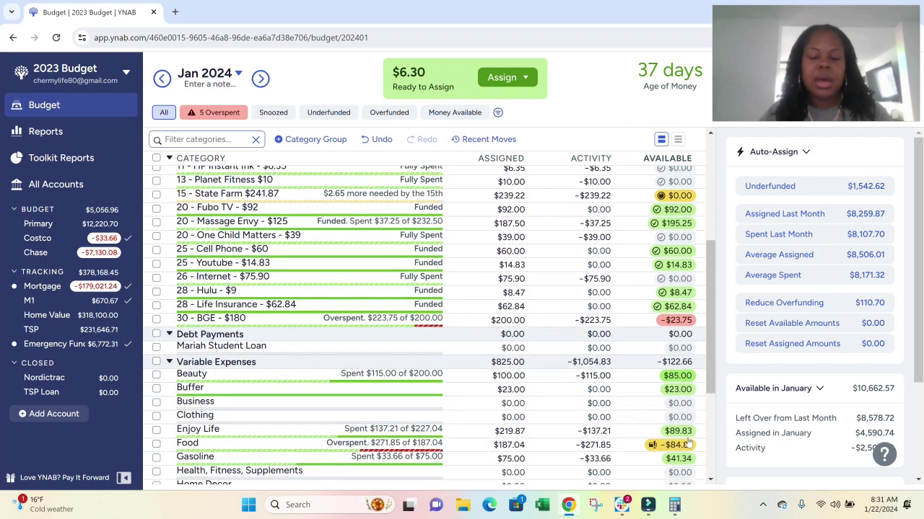
left_click(680, 376)
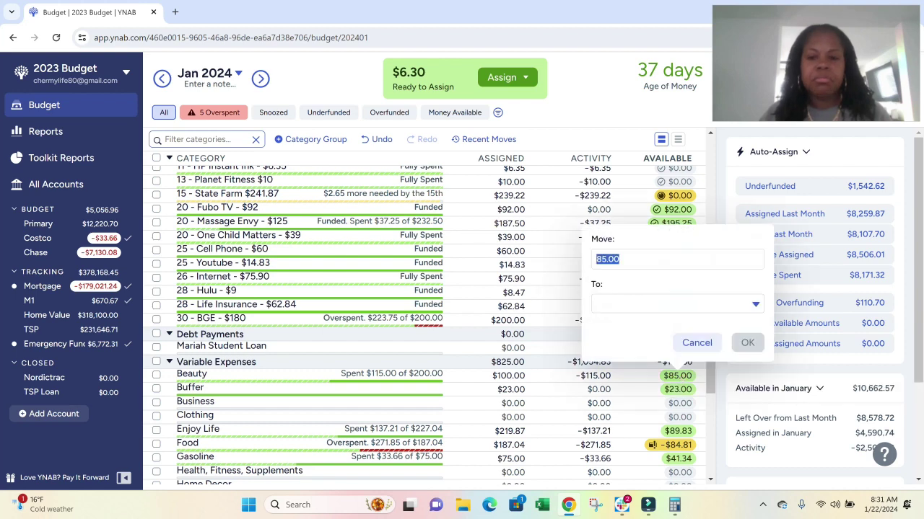
key("Tab")
left_click(677, 99)
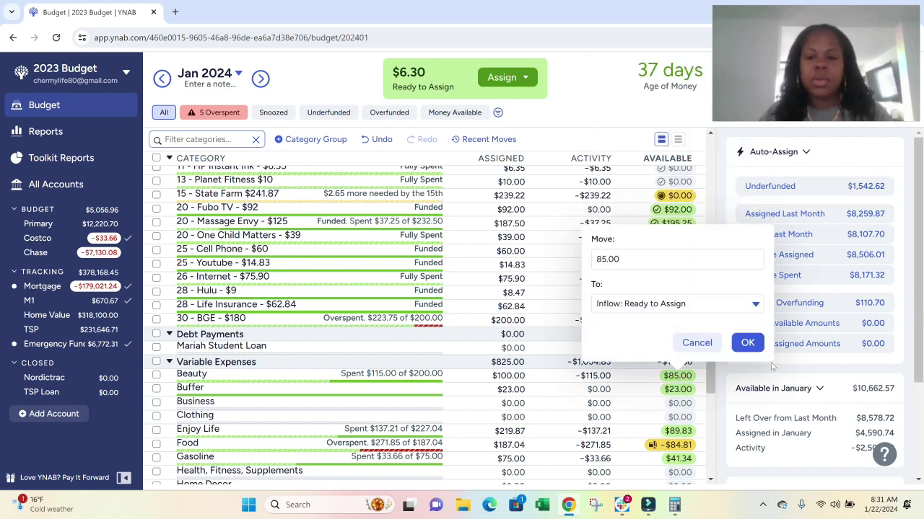
left_click(747, 344)
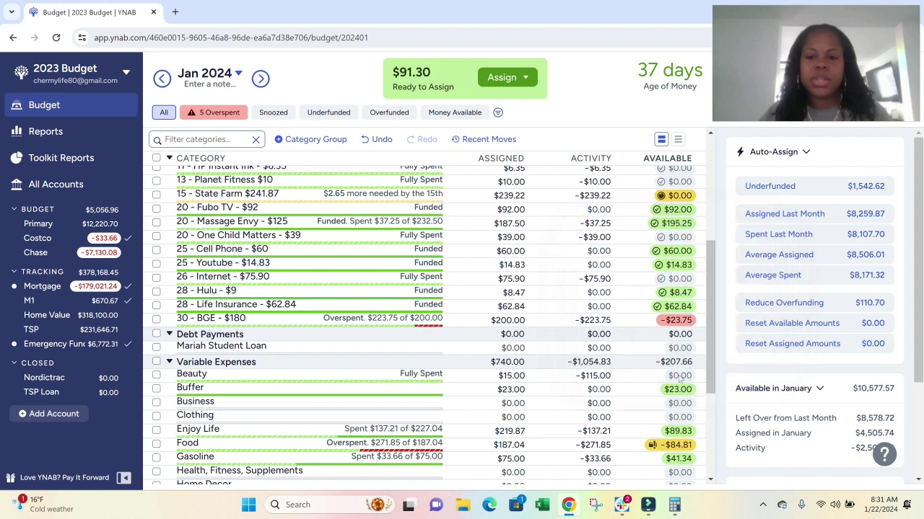
Step: Move $23.00 from the Buffer category to Ready to Assign
left_click(677, 390)
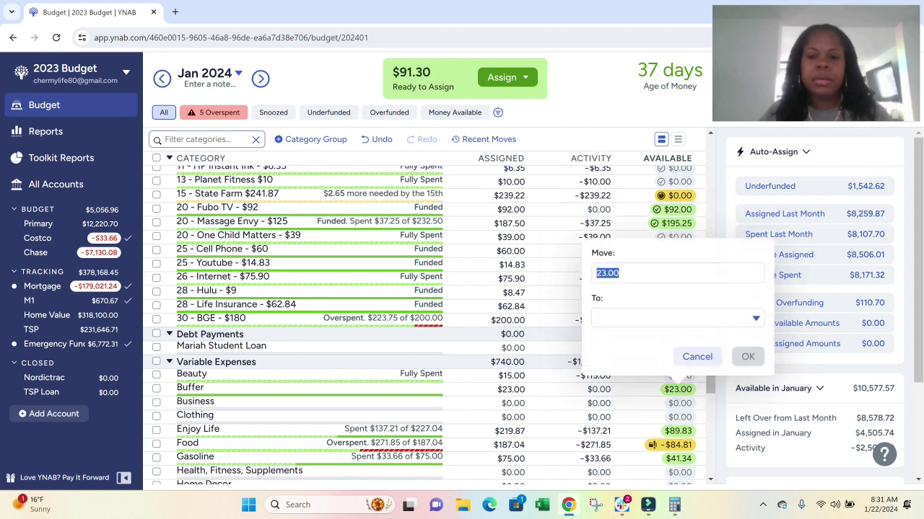
key("Tab")
left_click(668, 114)
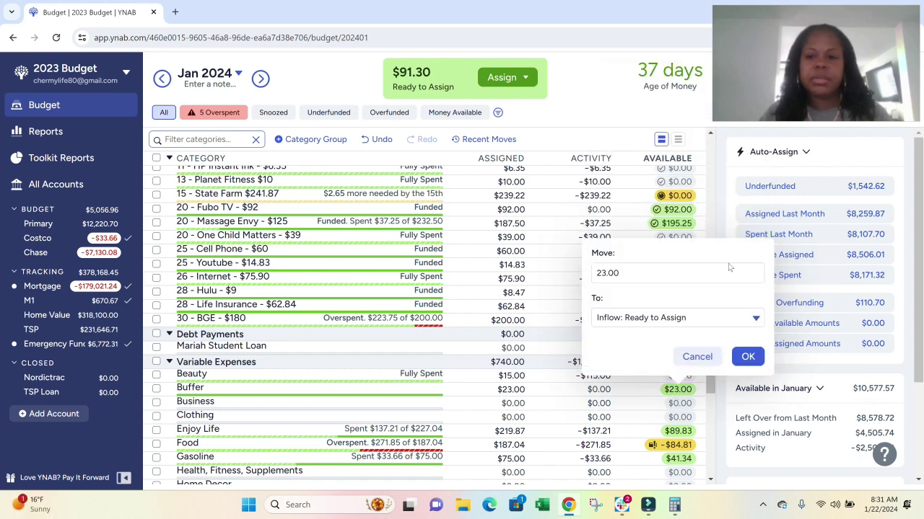
left_click(748, 357)
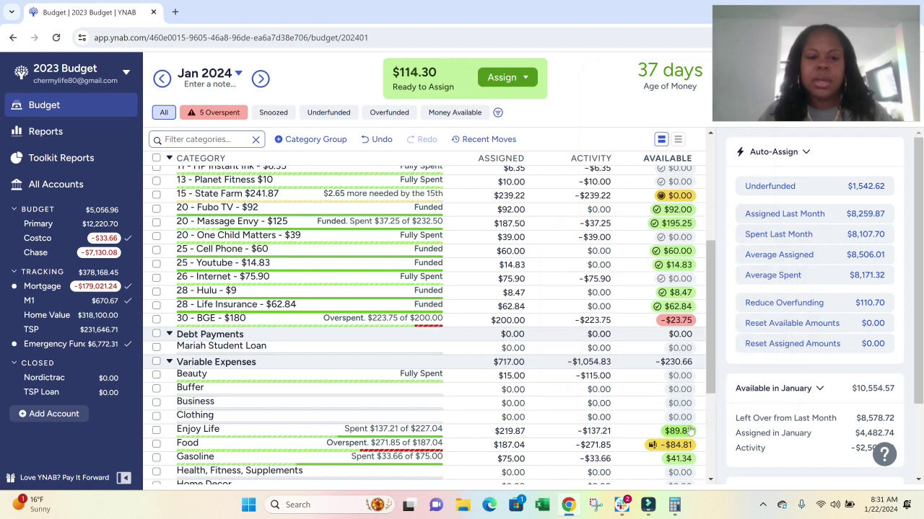
Step: Move $89.83 from the Enjoy Life category to Ready to Assign
scroll(689, 428, "down", 1)
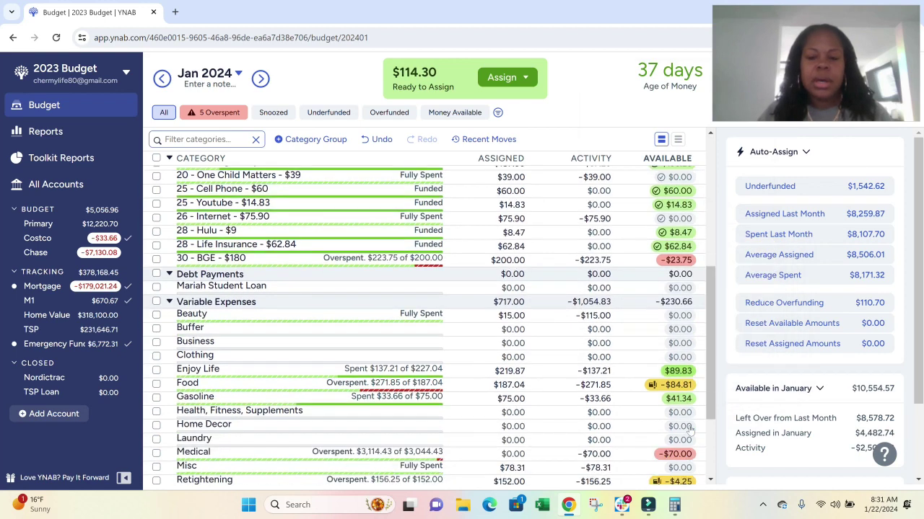
left_click(678, 371)
left_click(675, 299)
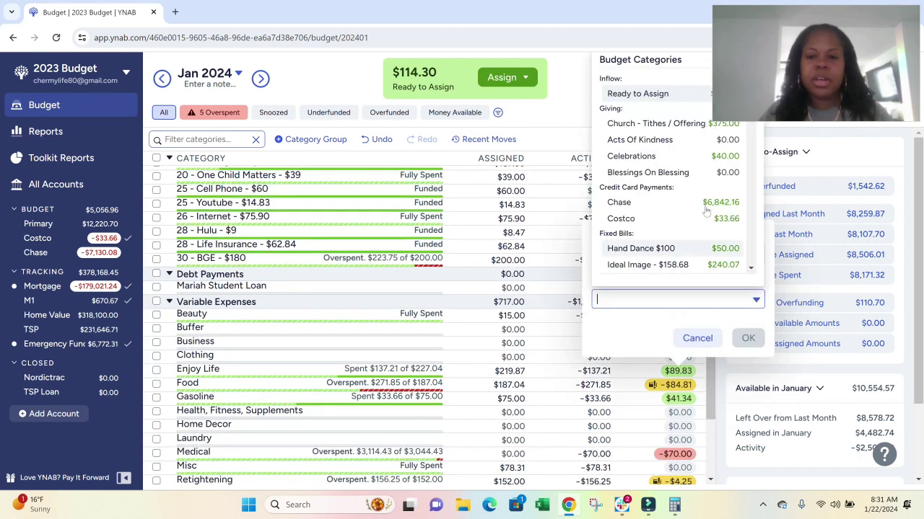
left_click(675, 101)
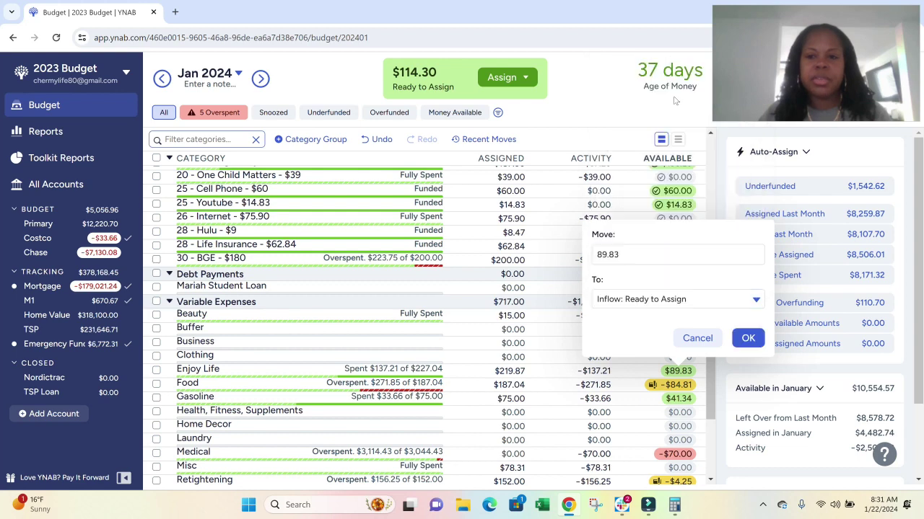
left_click(748, 339)
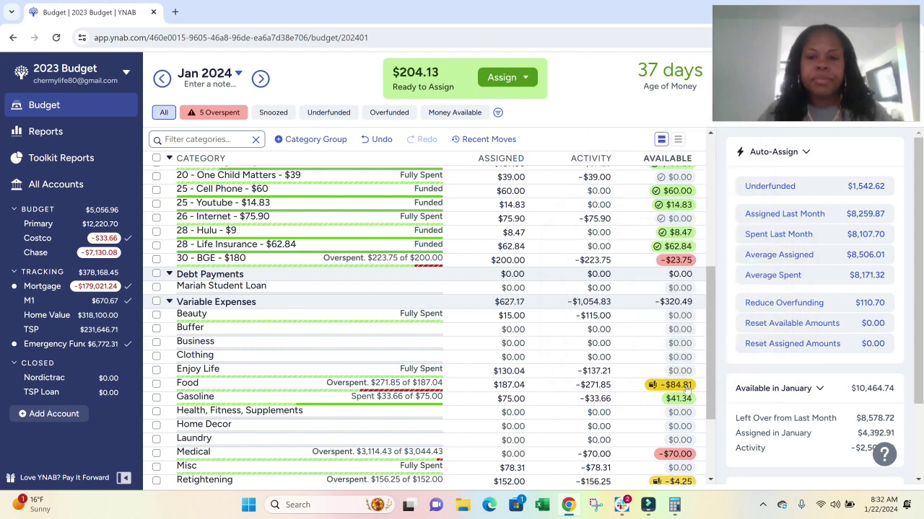
Step: Cover the overspending in the BGE category and in the Food category with money from Ready to Assign
left_click(677, 260)
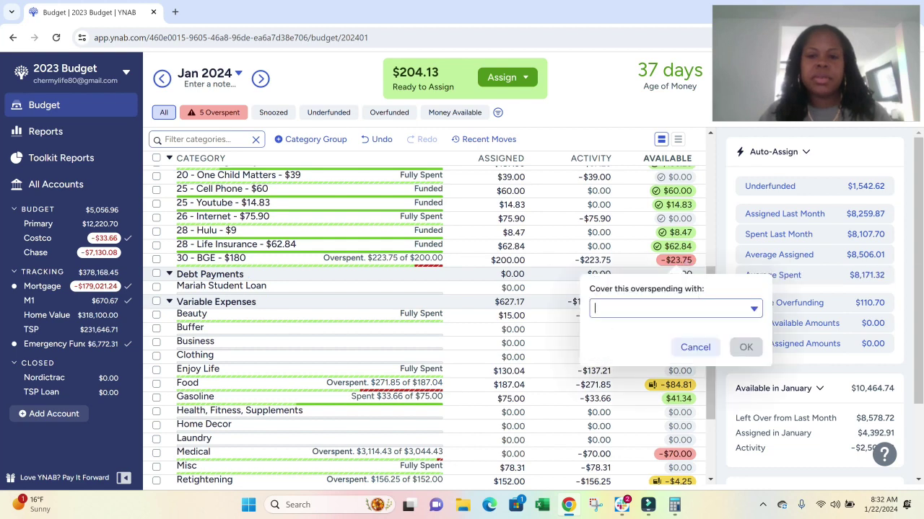
left_click(655, 106)
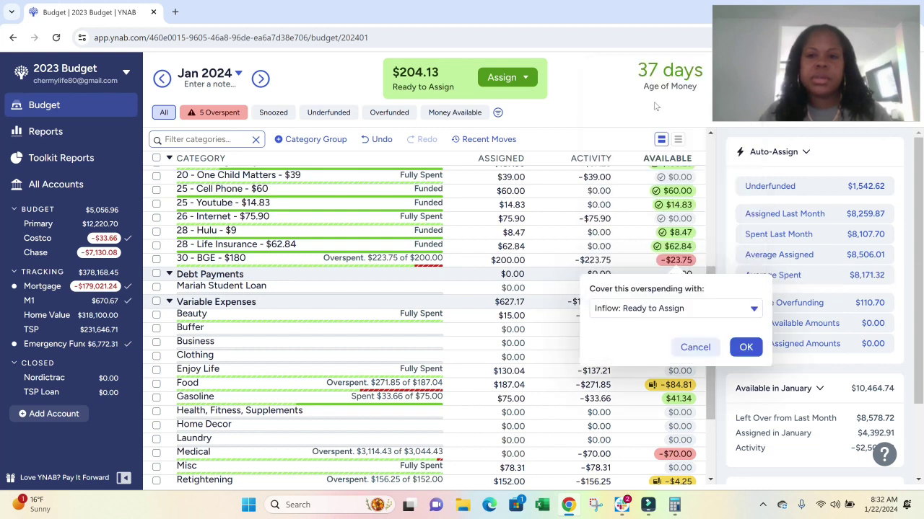
left_click(745, 347)
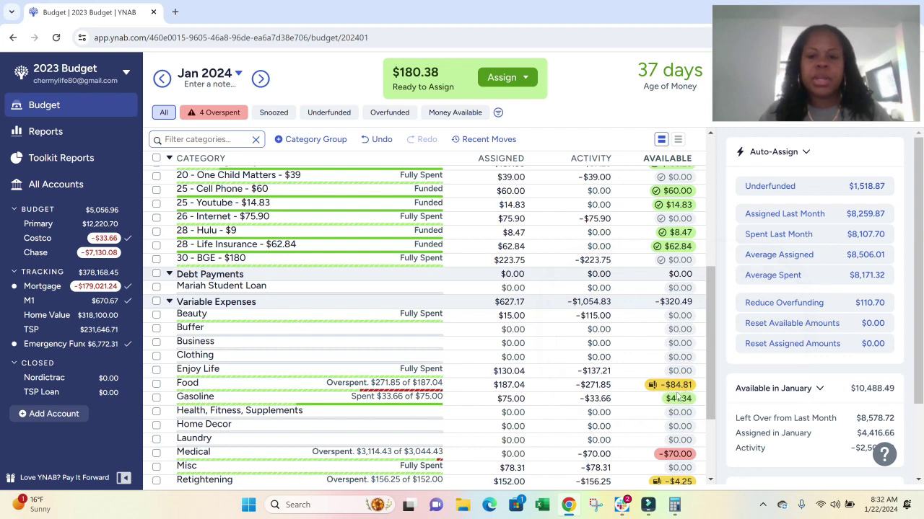
left_click(678, 386)
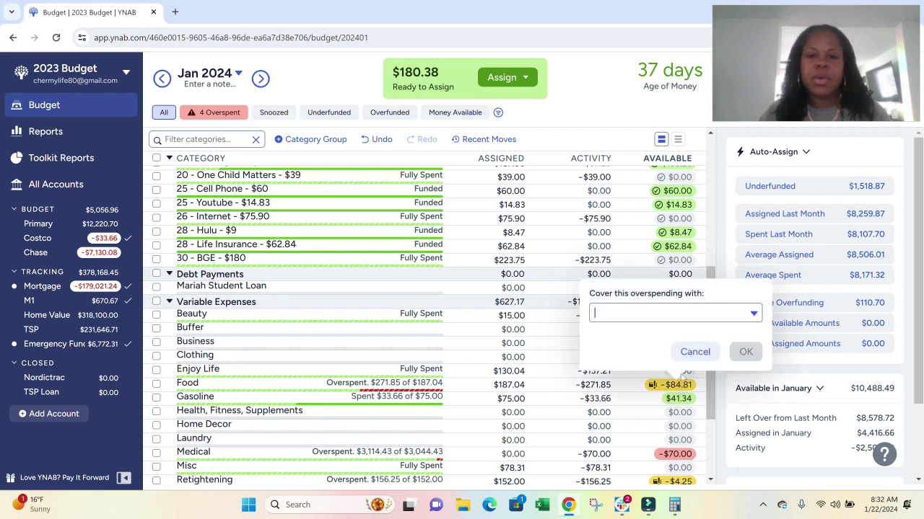
left_click(687, 326)
left_click(685, 108)
left_click(745, 351)
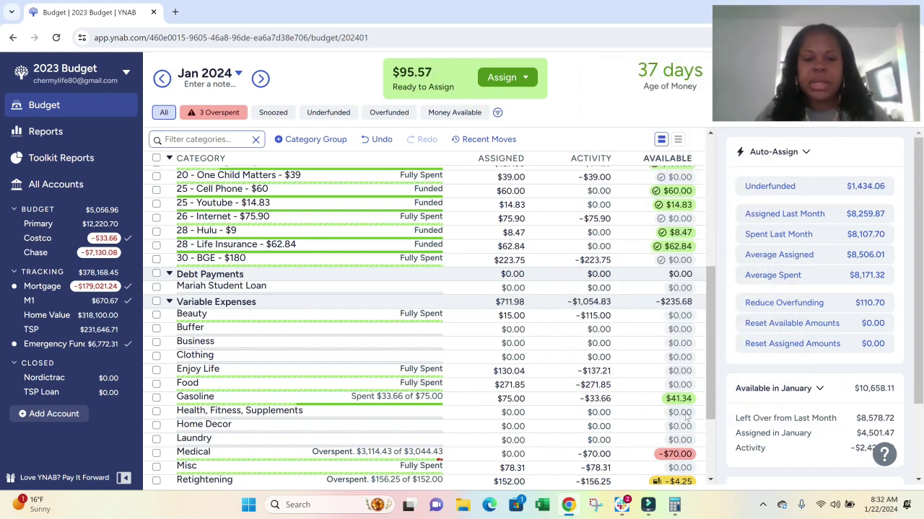
Step: Cover the Retightening category's overspending with money from Ready to Assign
scroll(681, 411, "down", 1)
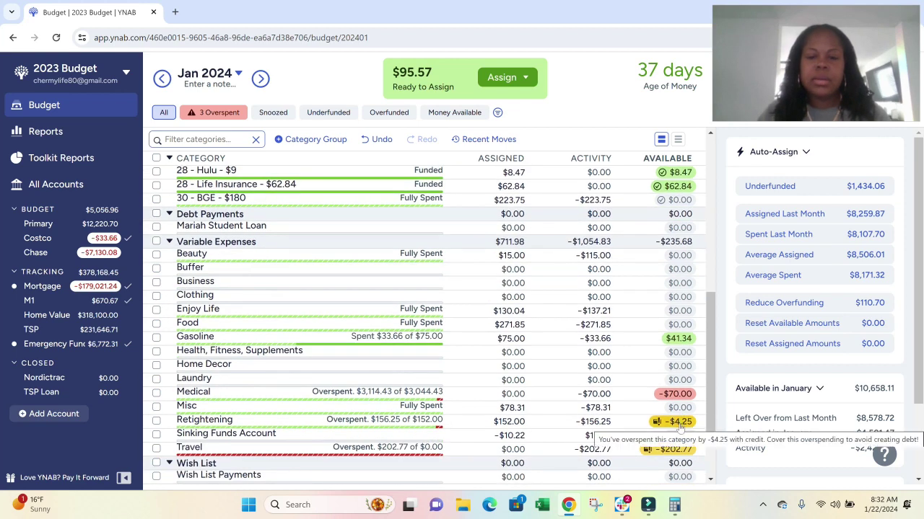
left_click(679, 424)
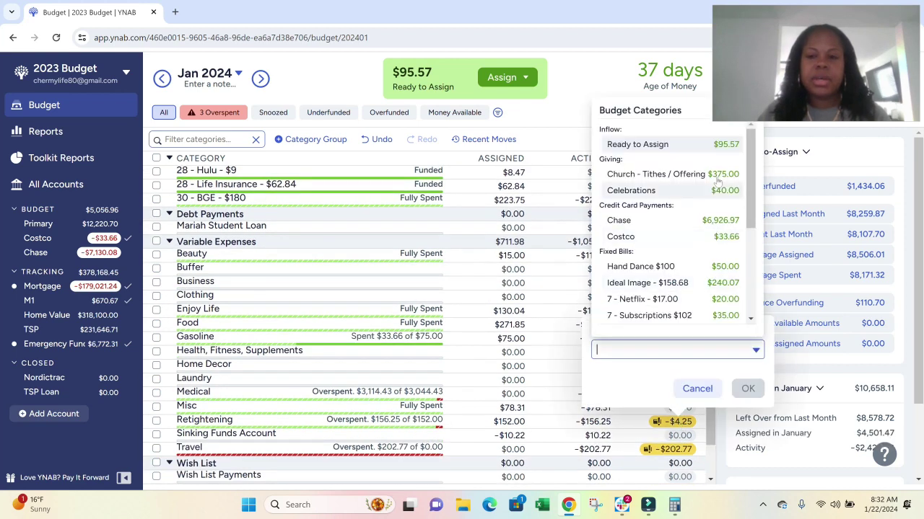
left_click(718, 145)
left_click(747, 388)
Step: Filter the budget to overspent categories and assign $91.32 to Travel
scroll(361, 217, "up", 1)
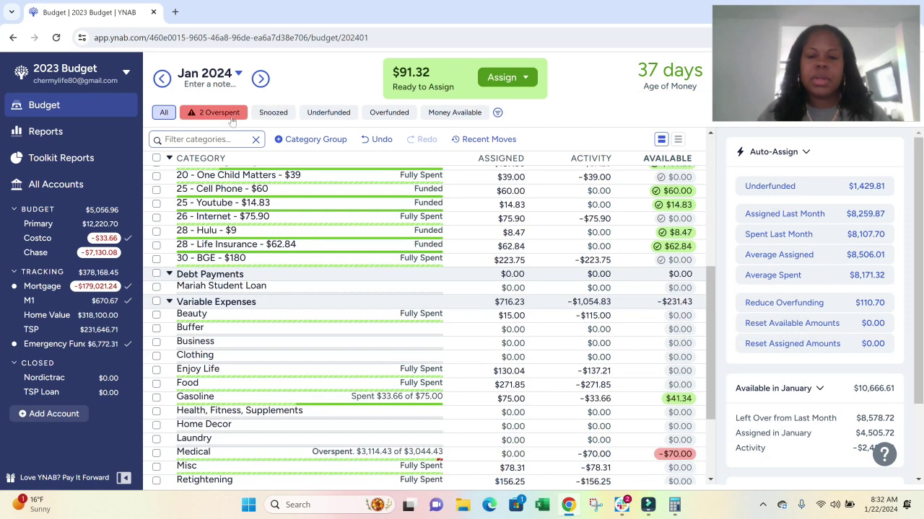
left_click(220, 115)
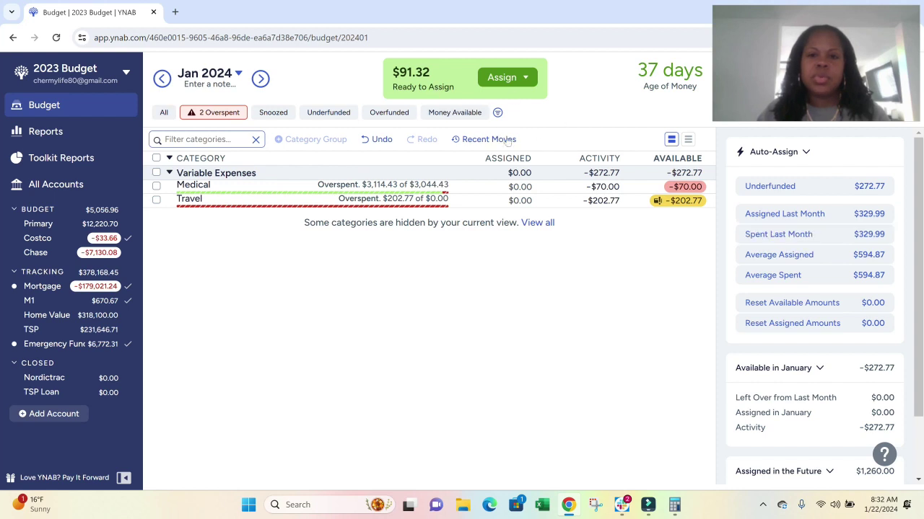
left_click(519, 201)
type("91")
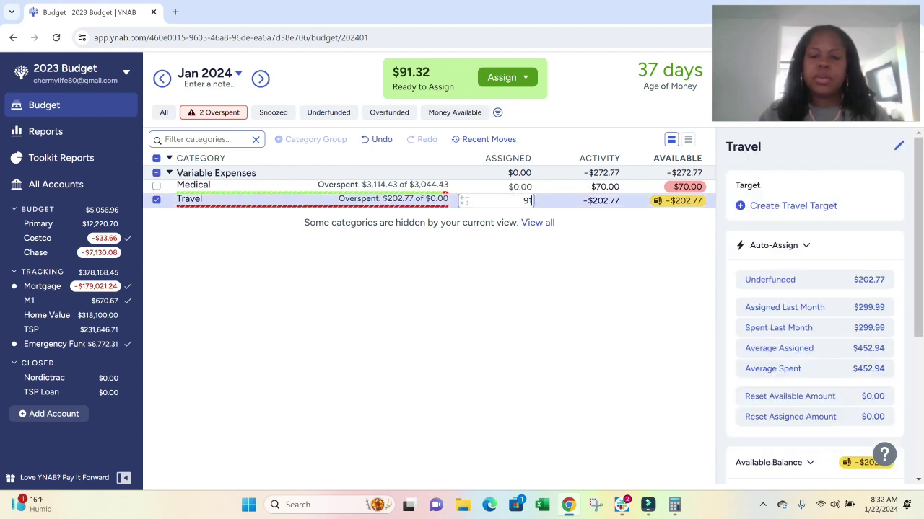
type(".31")
key("BackSpace")
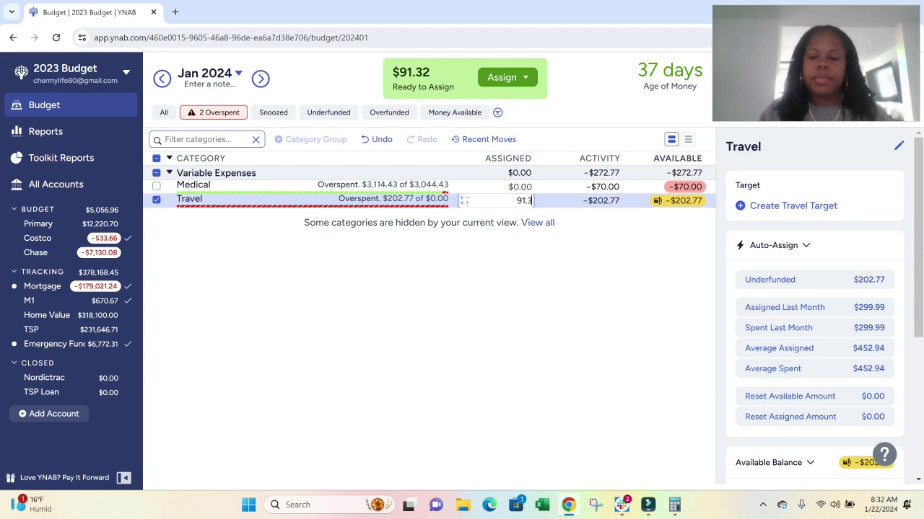
type("2")
key("Return")
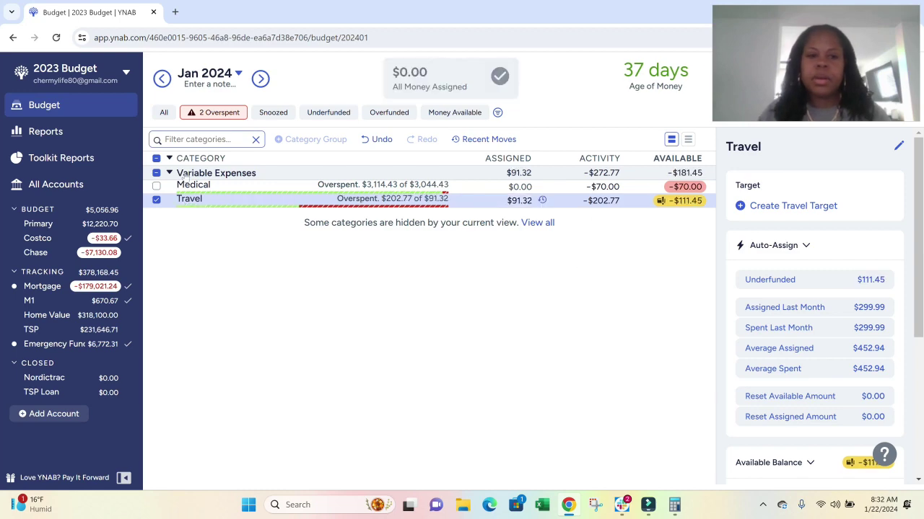
Step: Show all categories again and move $41.34 from Gasoline to Variable Expenses: Travel
left_click(164, 111)
scroll(682, 297, "down", 10)
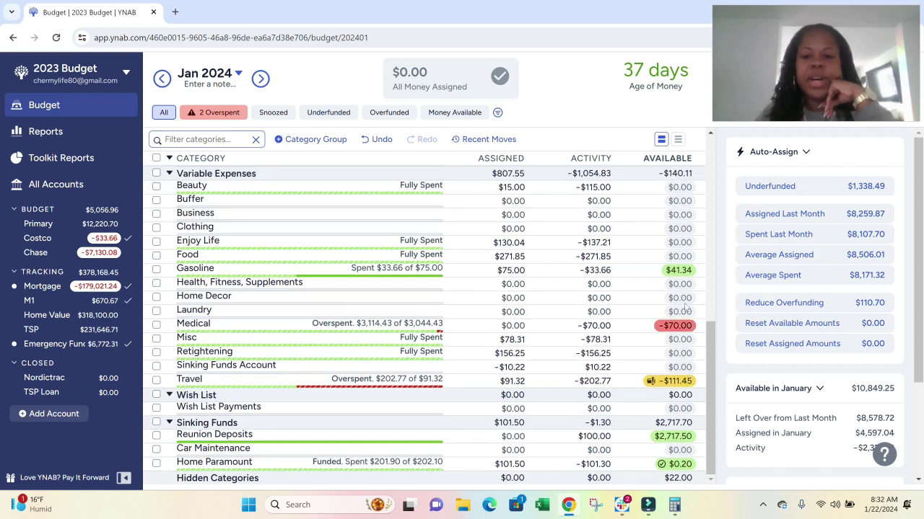
left_click(679, 272)
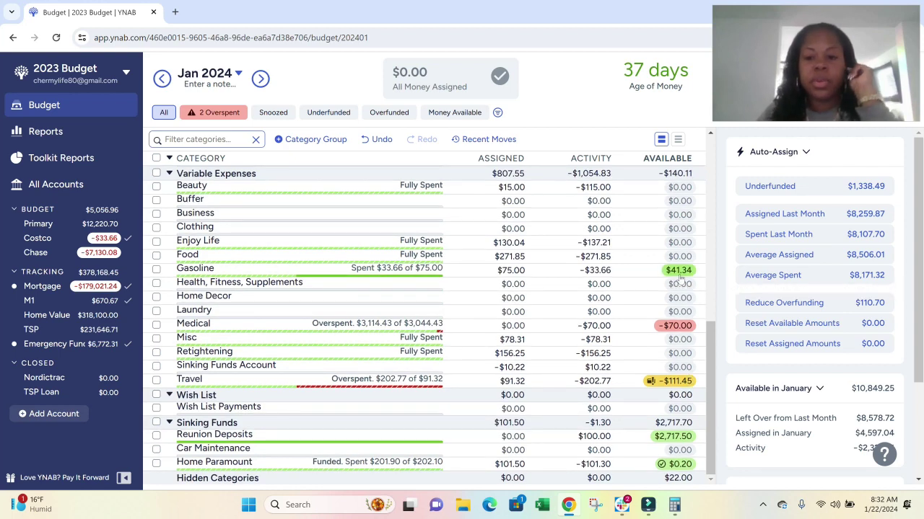
key("Tab")
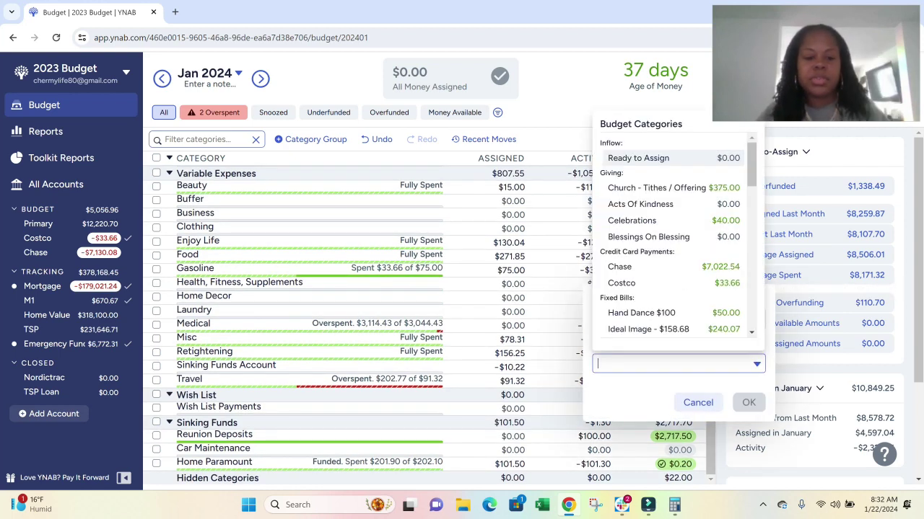
type("tr")
left_click(702, 166)
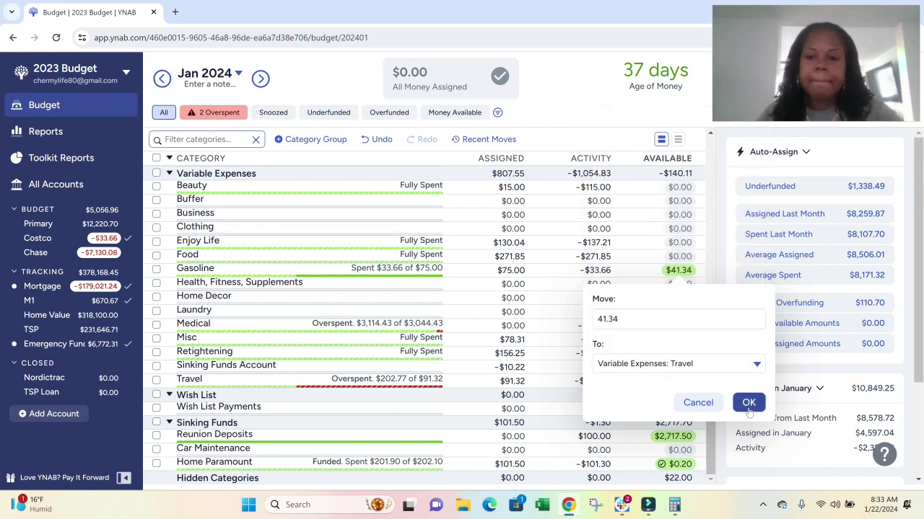
left_click(749, 403)
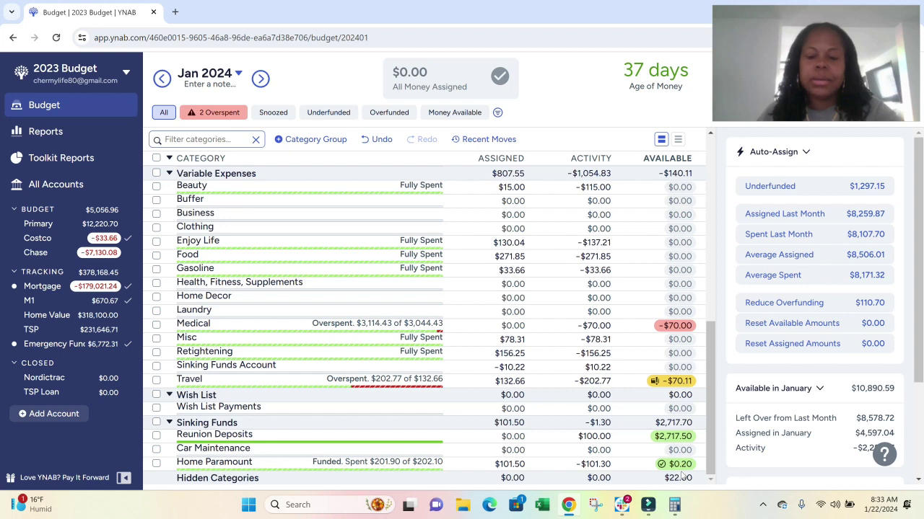
Step: Look through the other categories' available balances, then filter the budget to the overspent categories
scroll(682, 474, "up", 4)
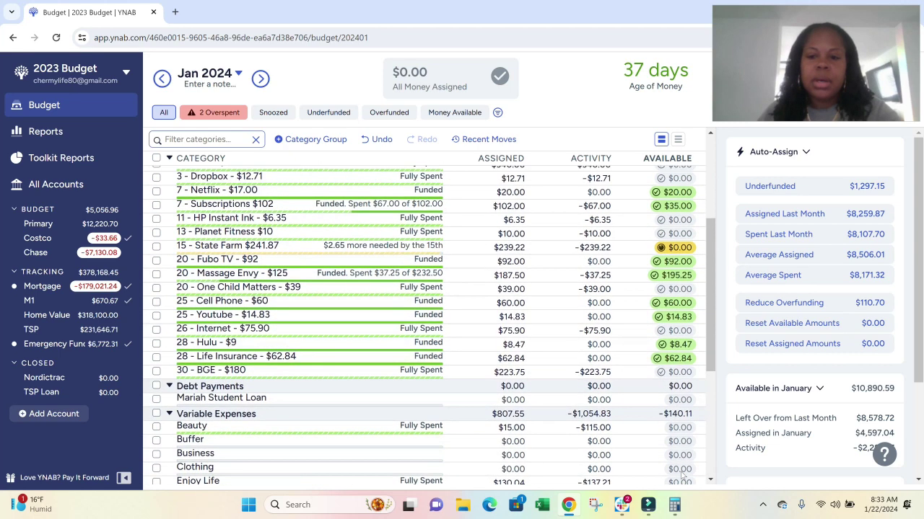
scroll(682, 474, "up", 3)
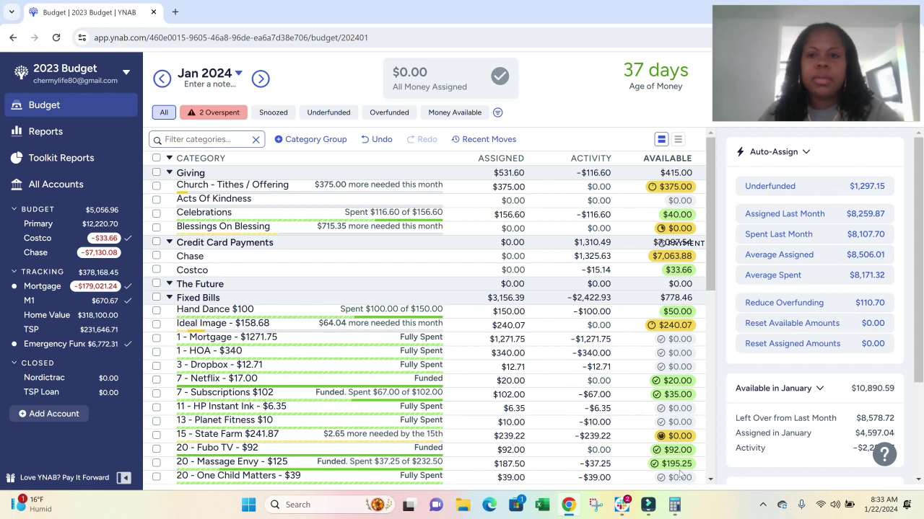
left_click(219, 112)
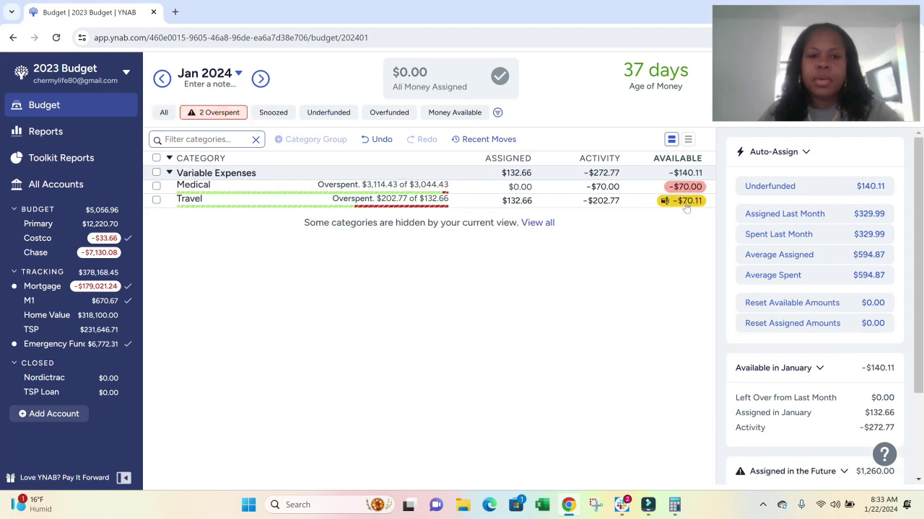
mouse_move(686, 207)
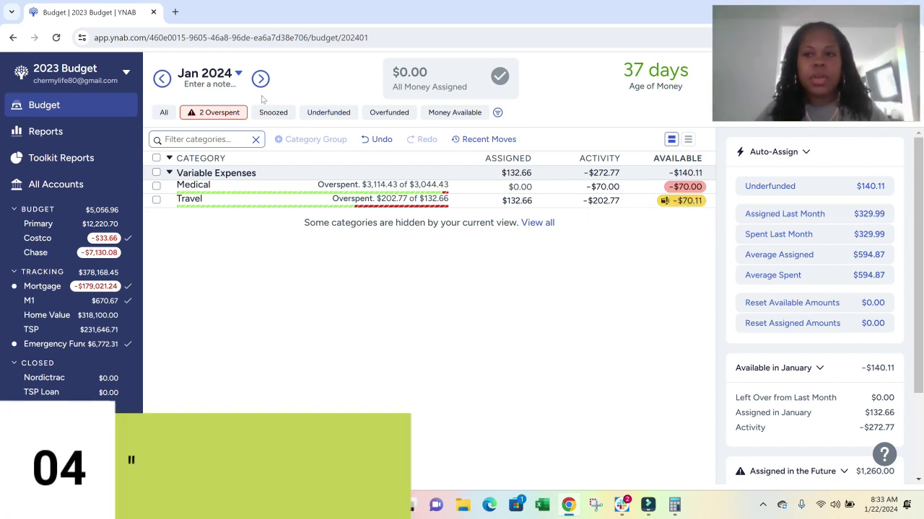
Step: Start a new transaction in the Primary account with the saved payee Pay Check and the category Inflow: Ready to Assign
left_click(43, 224)
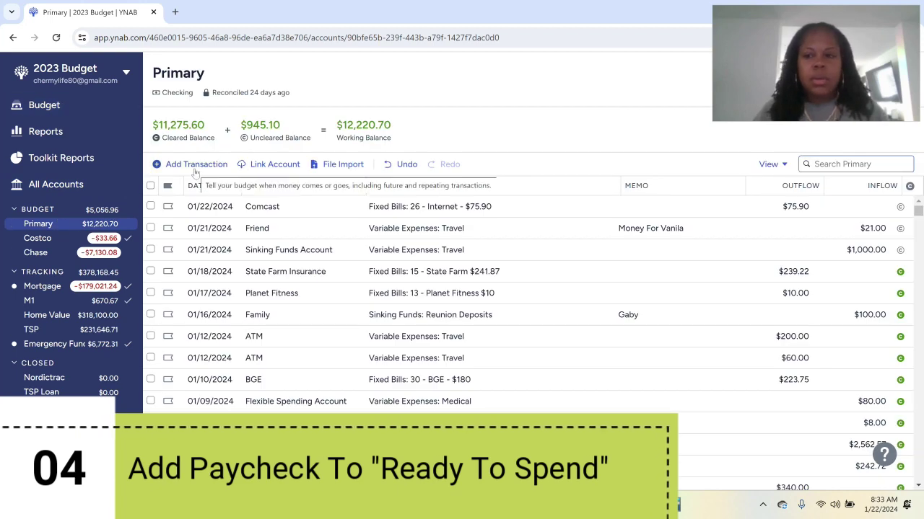
left_click(195, 165)
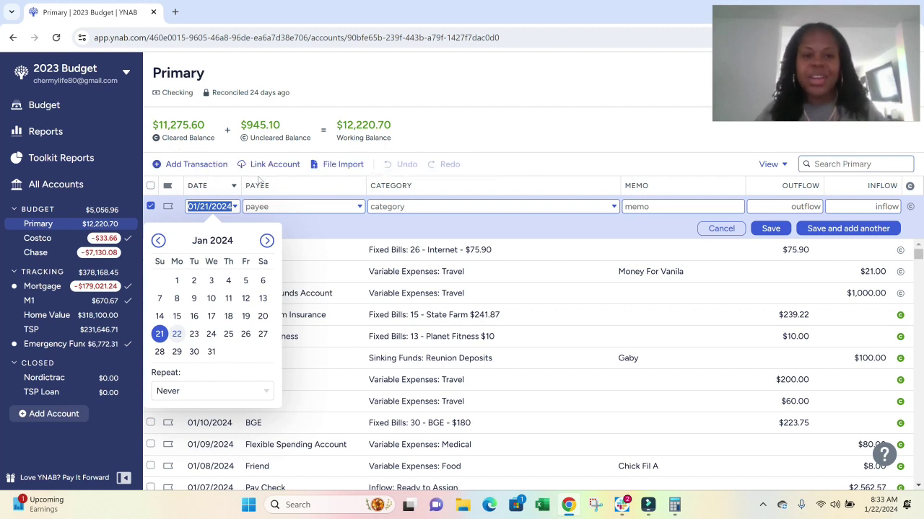
left_click(288, 207)
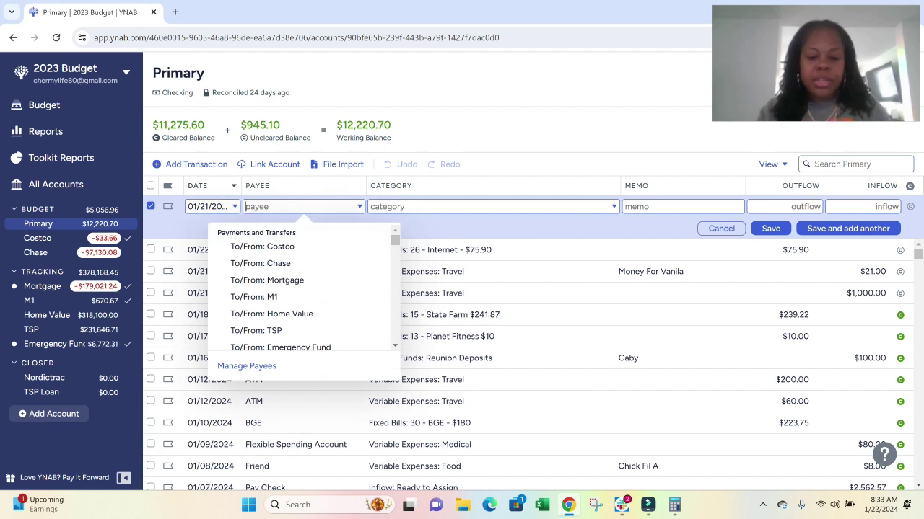
type("payc")
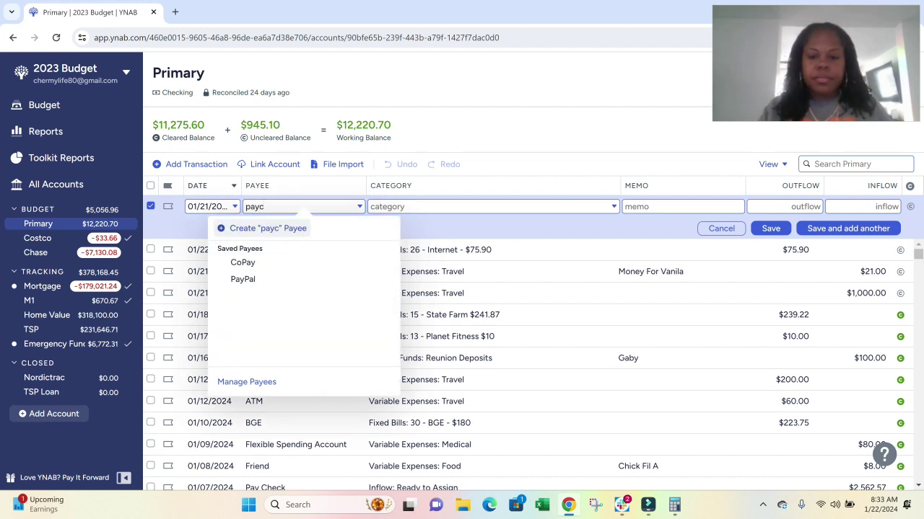
key("BackSpace")
type("c")
key("BackSpace")
type("c")
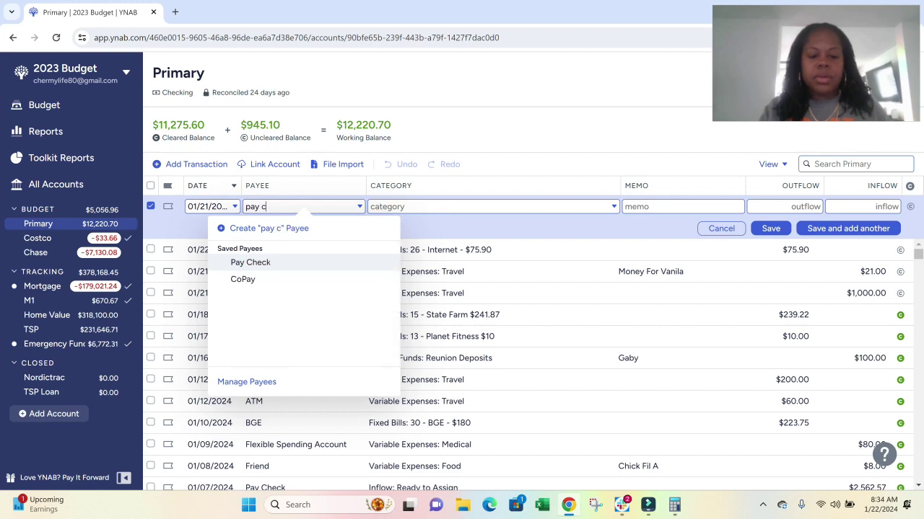
type("h")
key("Tab")
Step: Enter an inflow of 2576.15 for the paycheck transaction and save it
left_click(862, 206)
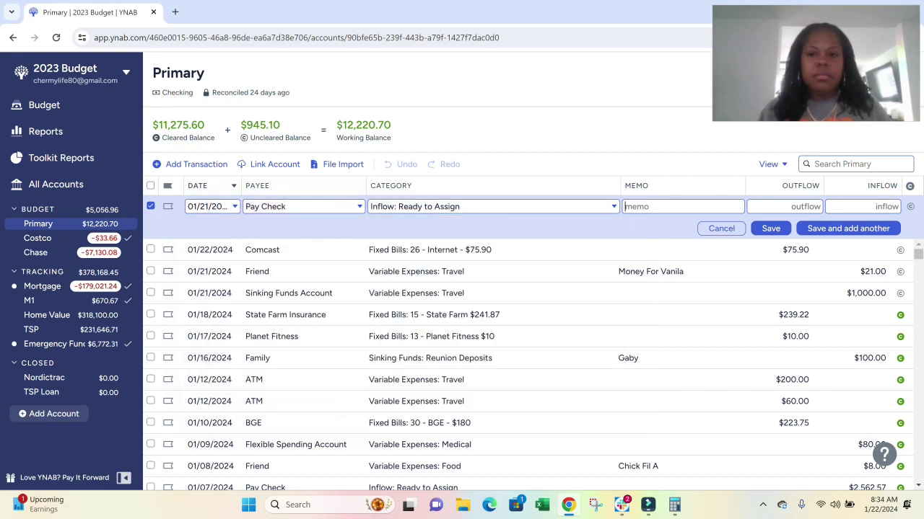
type("2")
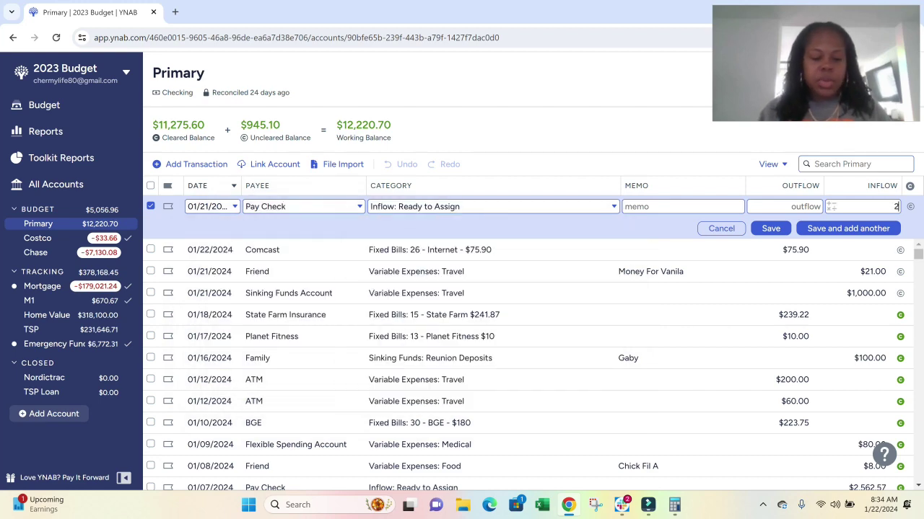
type("576.15")
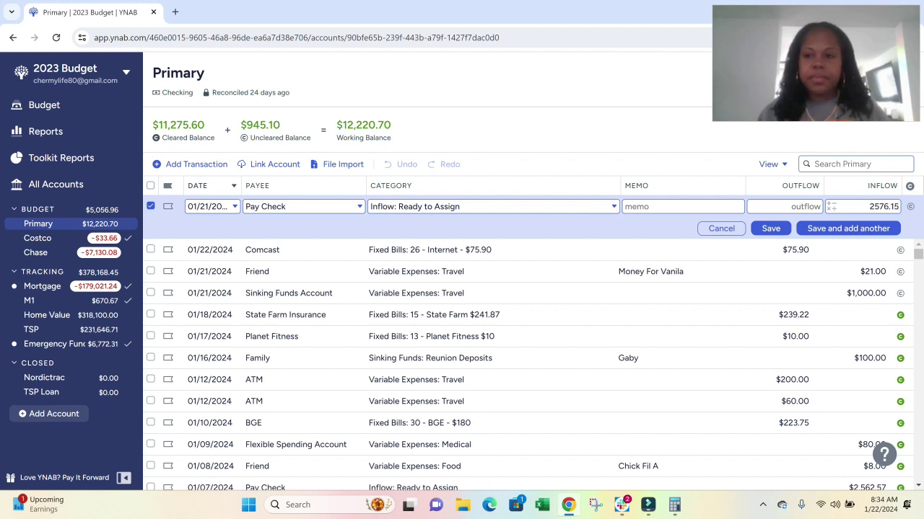
key("Return")
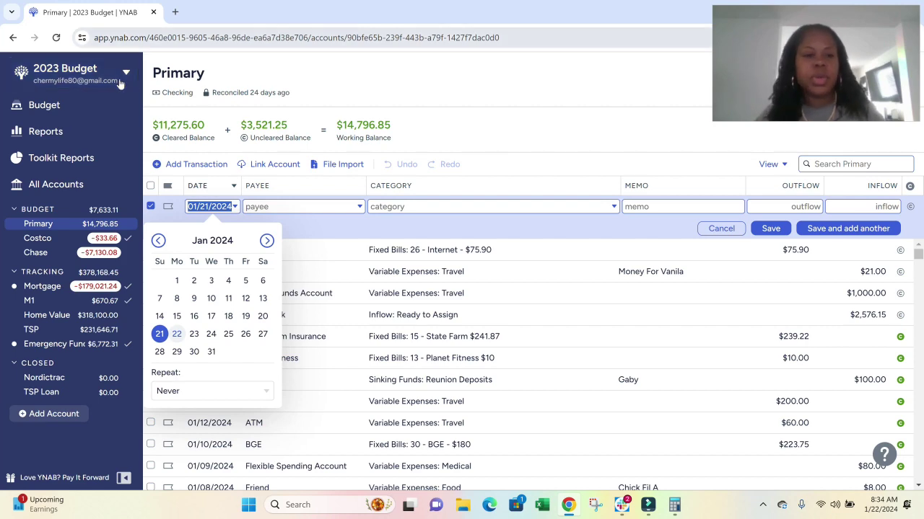
Step: Return to the January 2024 budget with all categories shown and add $375 to the amount assigned to Church - Tithes / Offering
left_click(46, 104)
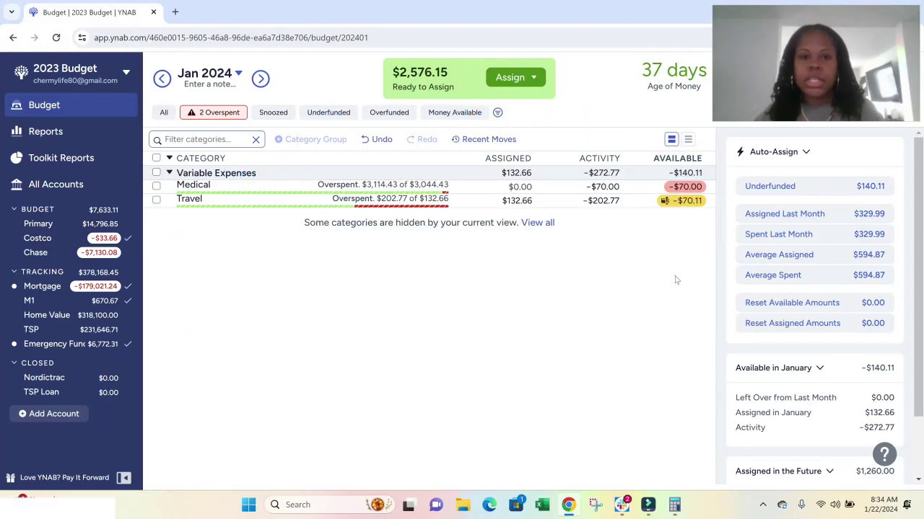
left_click(164, 112)
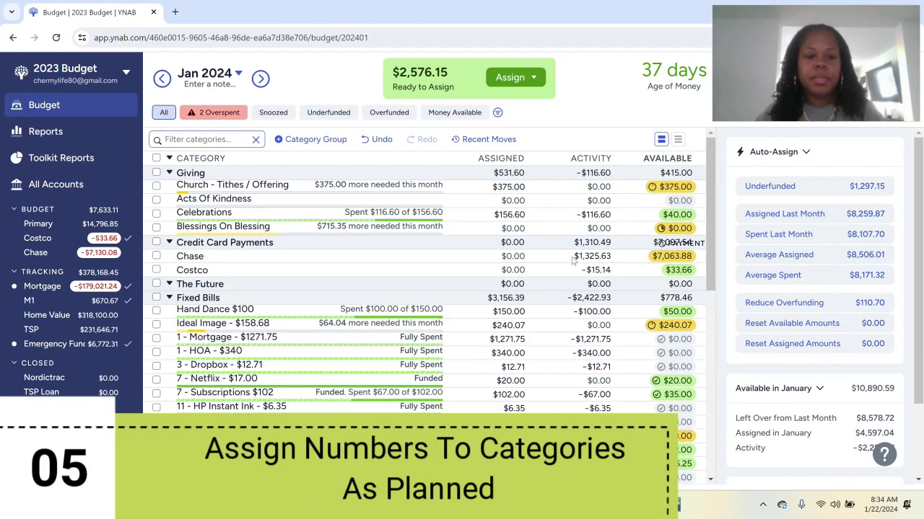
left_click(459, 187)
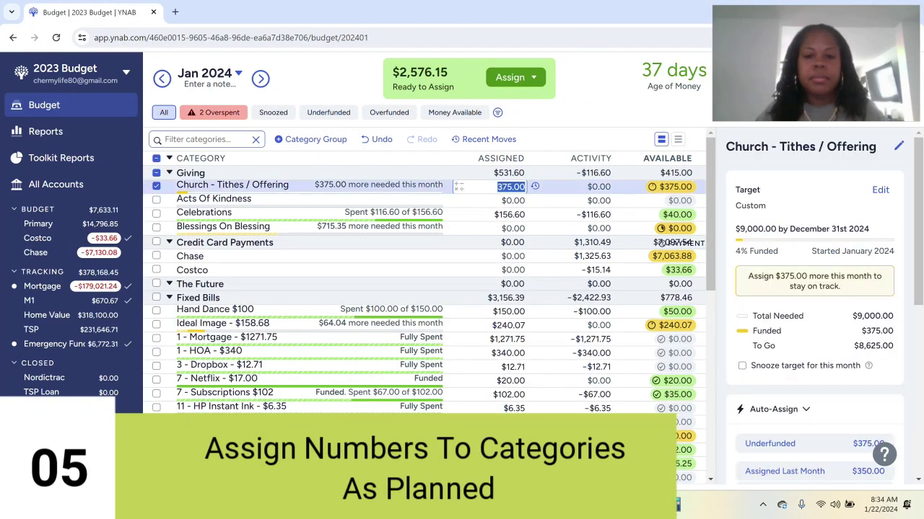
key("End")
type("+375")
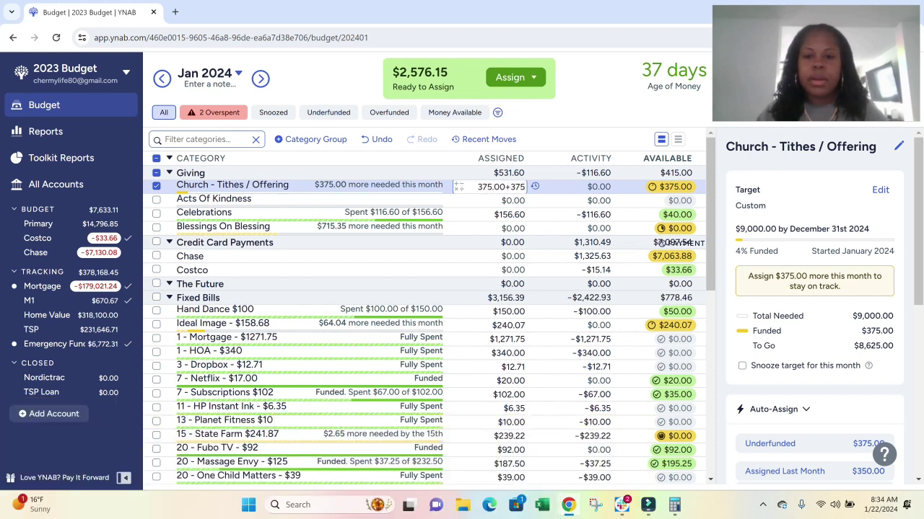
key("Return")
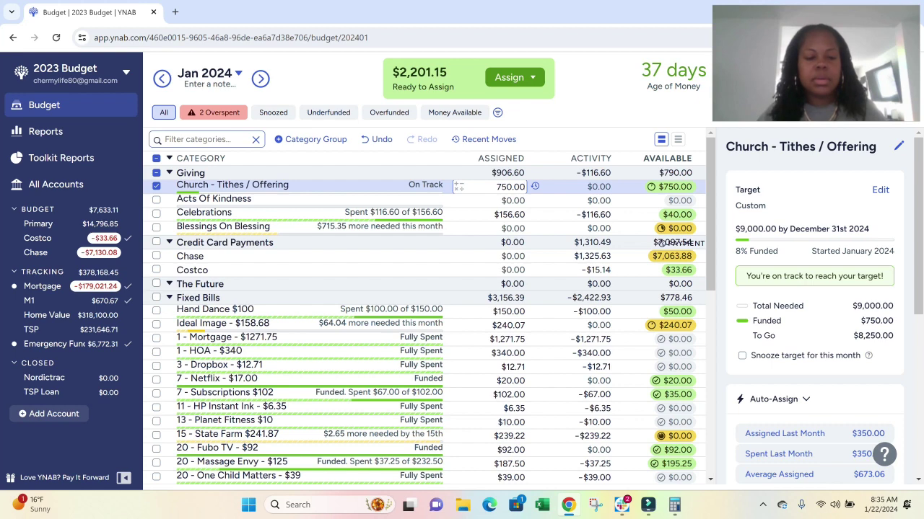
Step: Switch the budget to February 2024 and add $19.50 to the amount assigned to 20 - One Child Matters
left_click(510, 215)
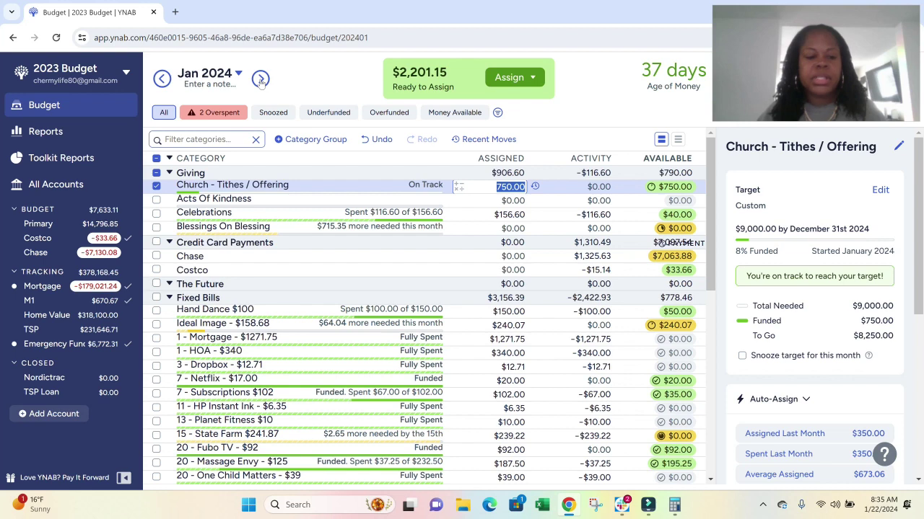
scroll(297, 233, "down", 3)
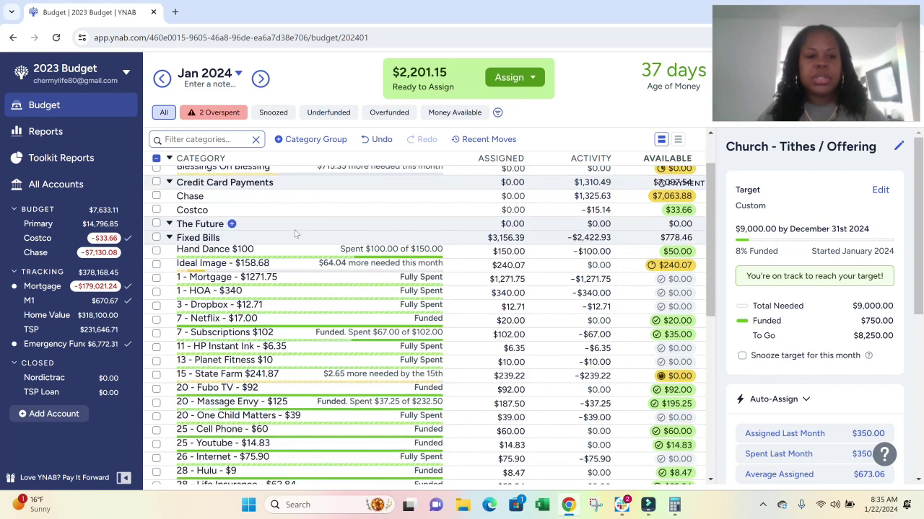
left_click(260, 78)
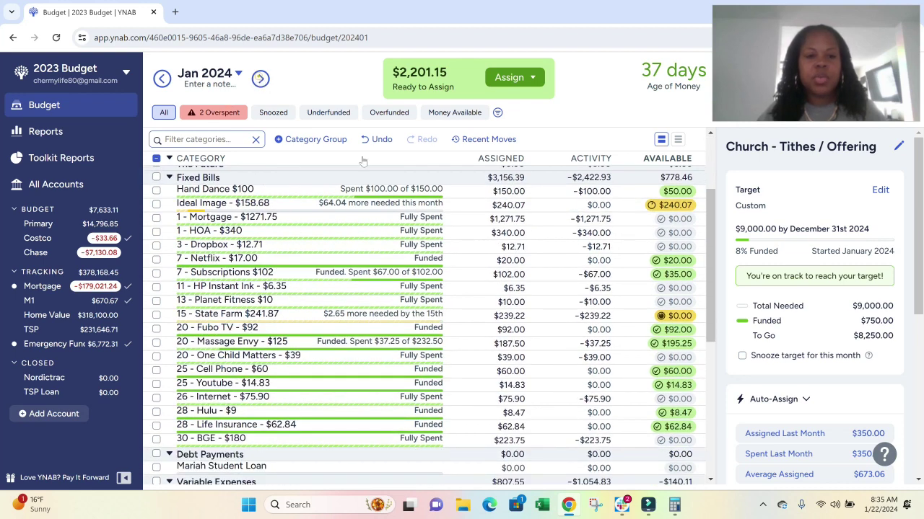
scroll(547, 310, "down", 3)
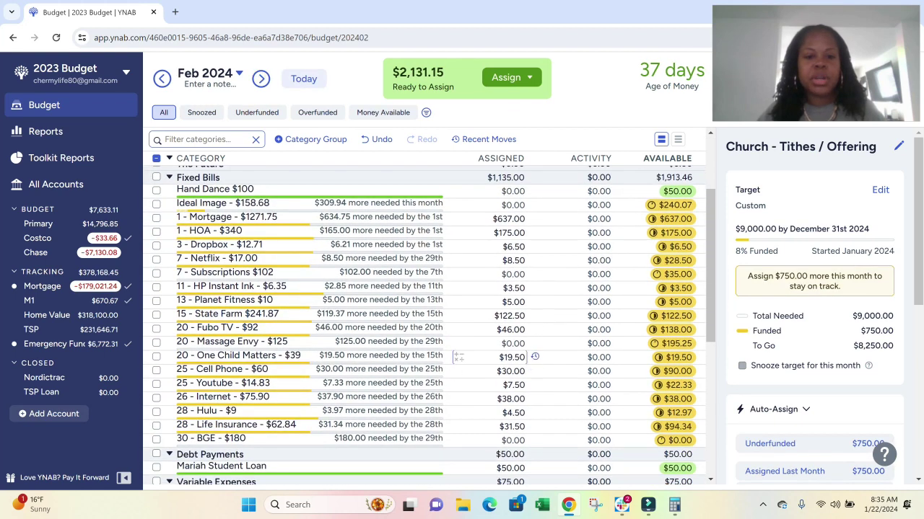
left_click(509, 357)
type("+19.50")
key("Return")
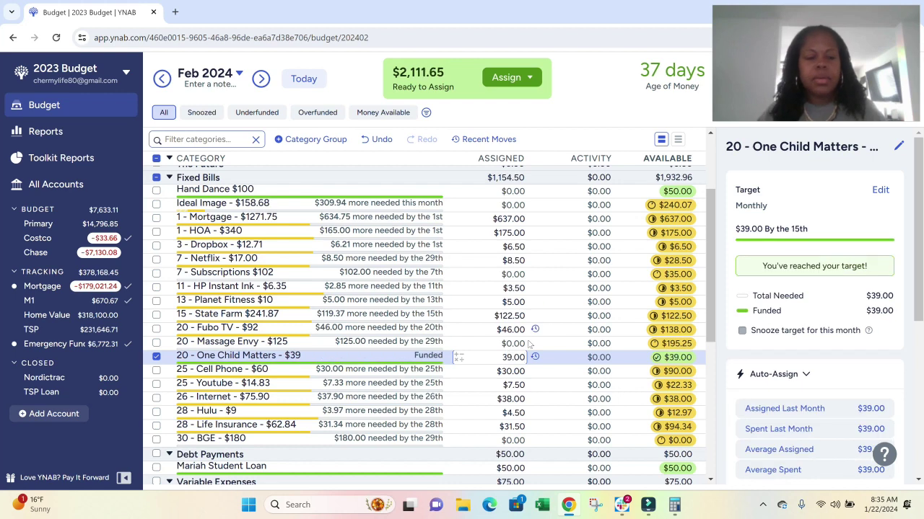
Step: Auto-assign the underfunded amounts to the Cell Phone and State Farm bills, bringing them to $60.00 and $241.87
left_click(271, 371)
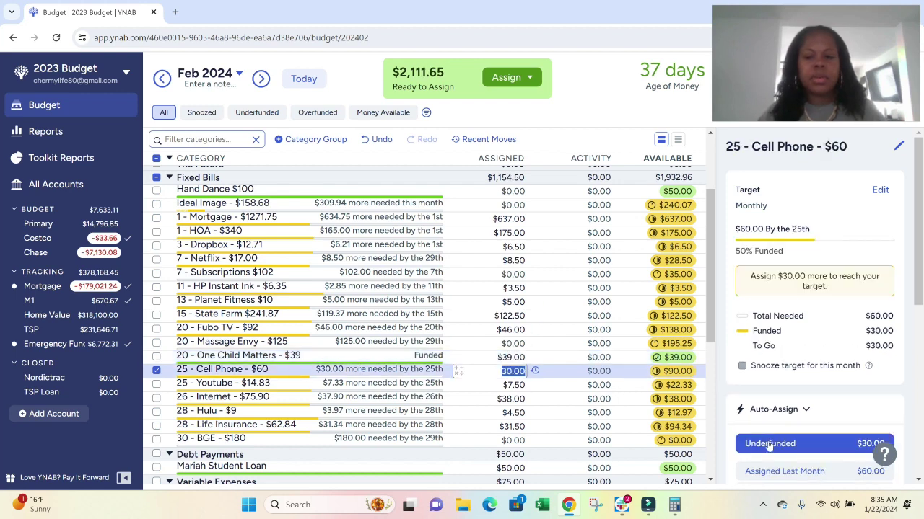
left_click(767, 443)
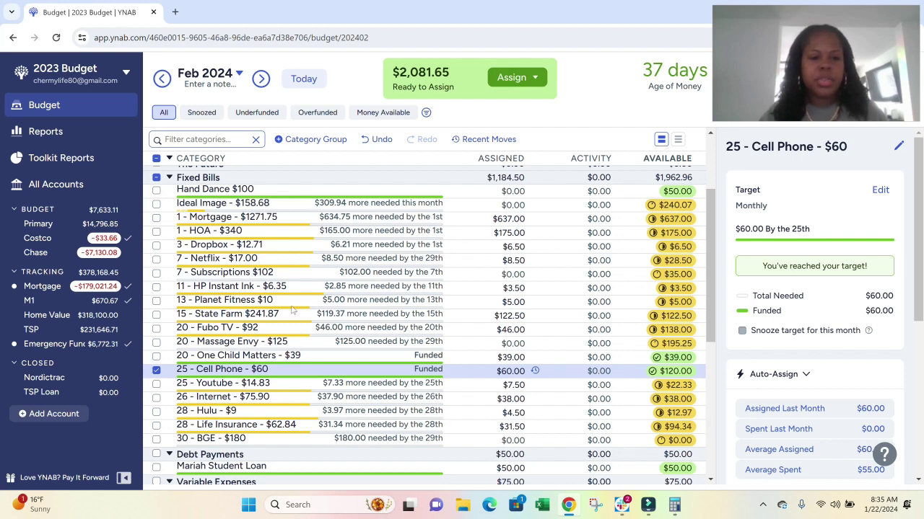
left_click(261, 321)
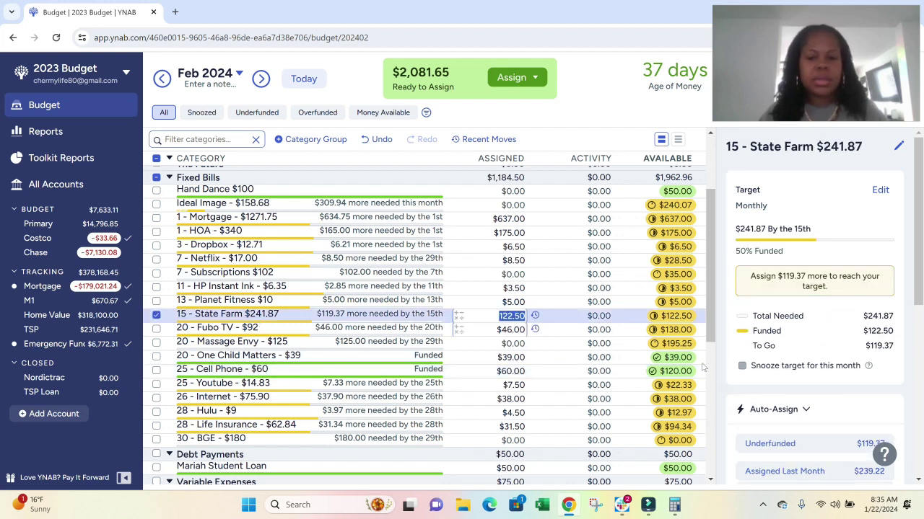
left_click(792, 445)
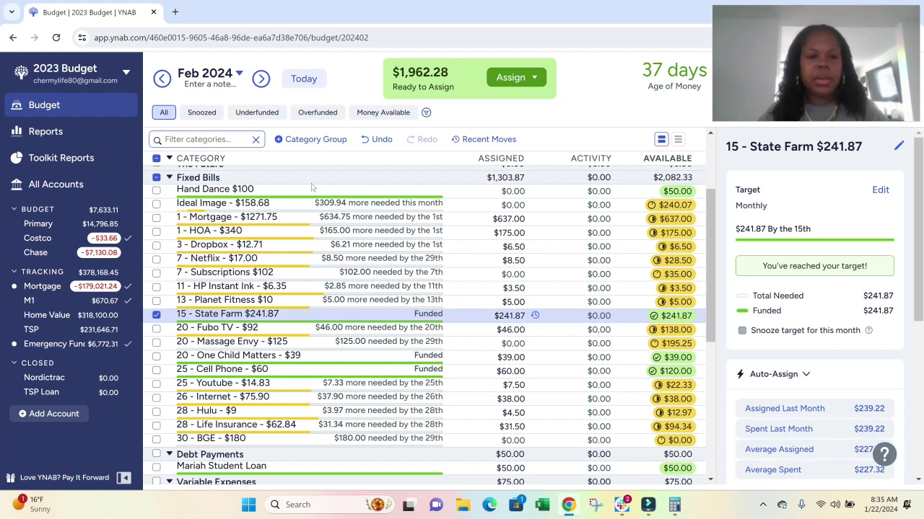
Step: Auto-assign the underfunded amounts to the HOA and Mortgage bills, bringing them to $340.00 and $1,271.75
left_click(260, 245)
left_click(257, 231)
left_click(818, 442)
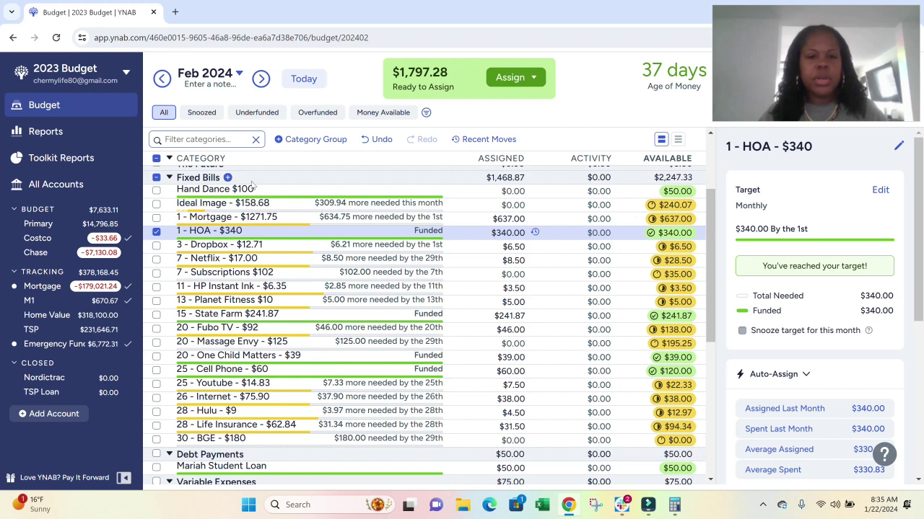
left_click(262, 219)
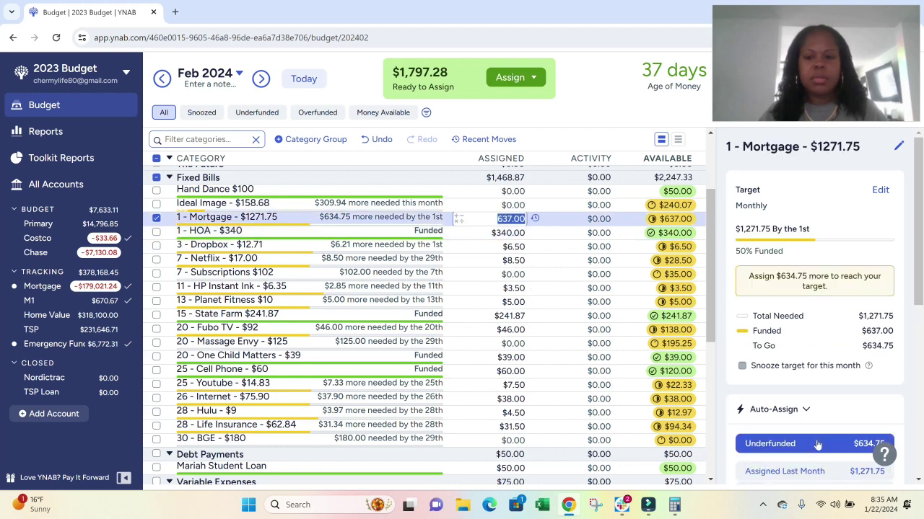
left_click(816, 442)
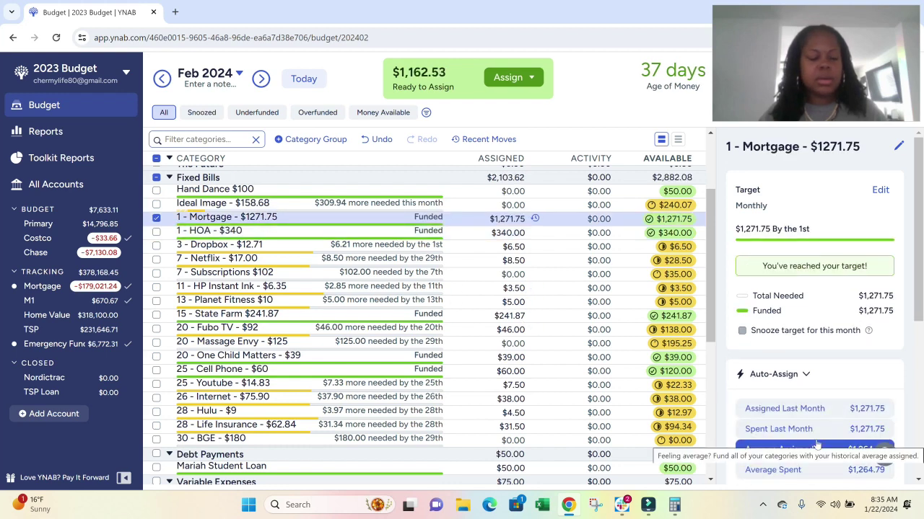
Step: Assign $95 to the BGE bill and auto-assign the Internet bill's underfunded amount, bringing it to $75.90
left_click(317, 440)
type("95")
key("Return")
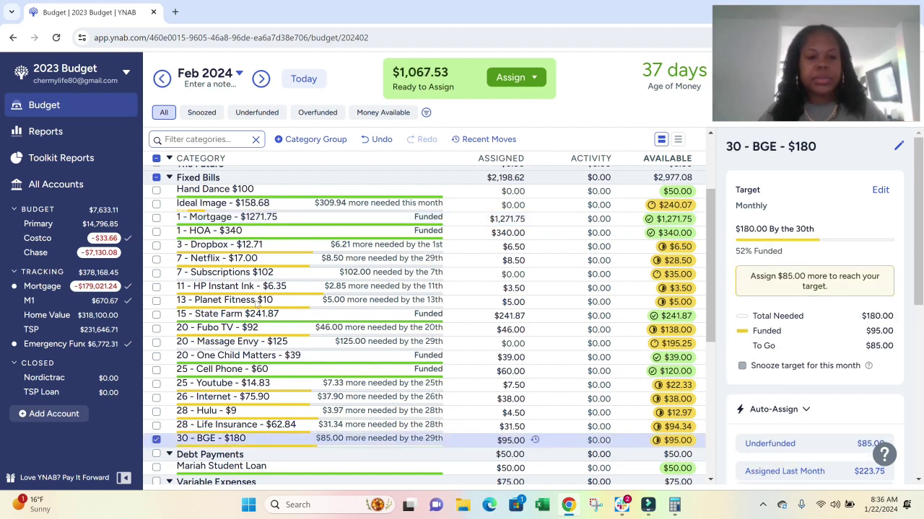
left_click(303, 398)
left_click(770, 444)
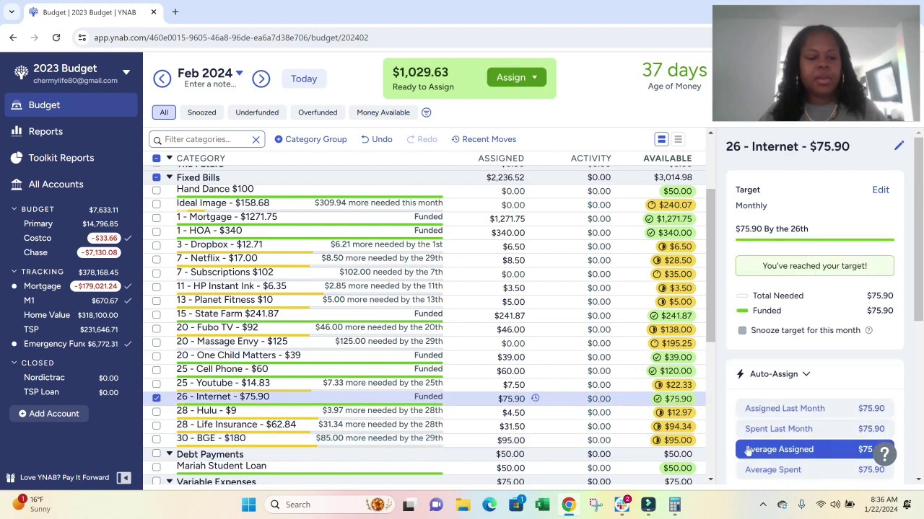
Step: Auto-assign the underfunded amounts to Netflix and Fubo TV, bringing them to $17.00 and $92.00
left_click(233, 264)
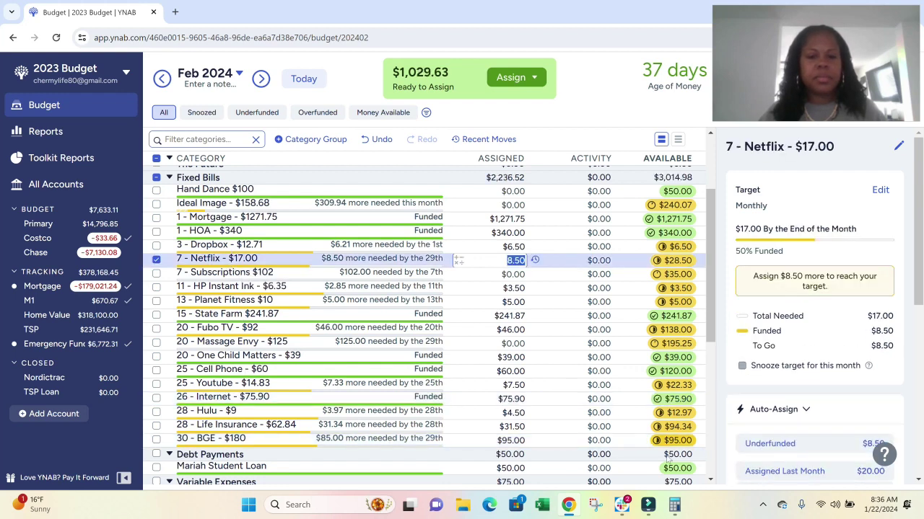
left_click(770, 444)
left_click(225, 332)
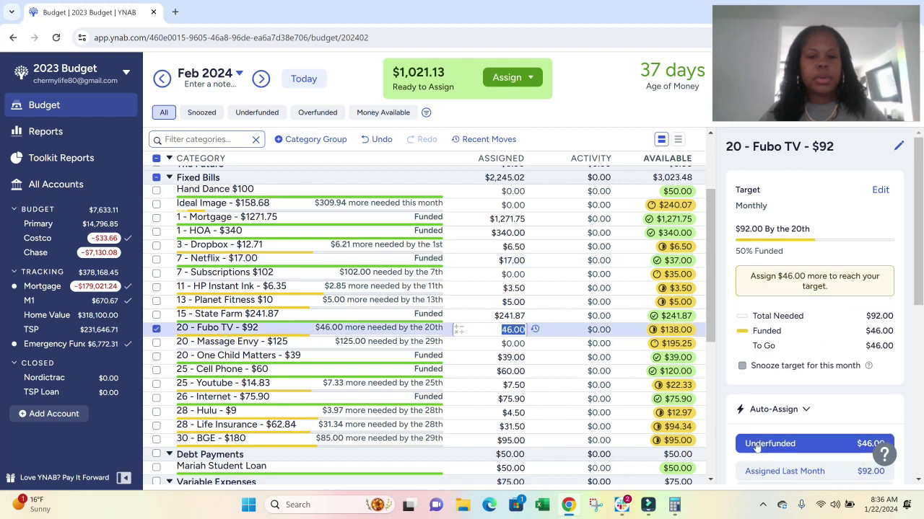
left_click(770, 444)
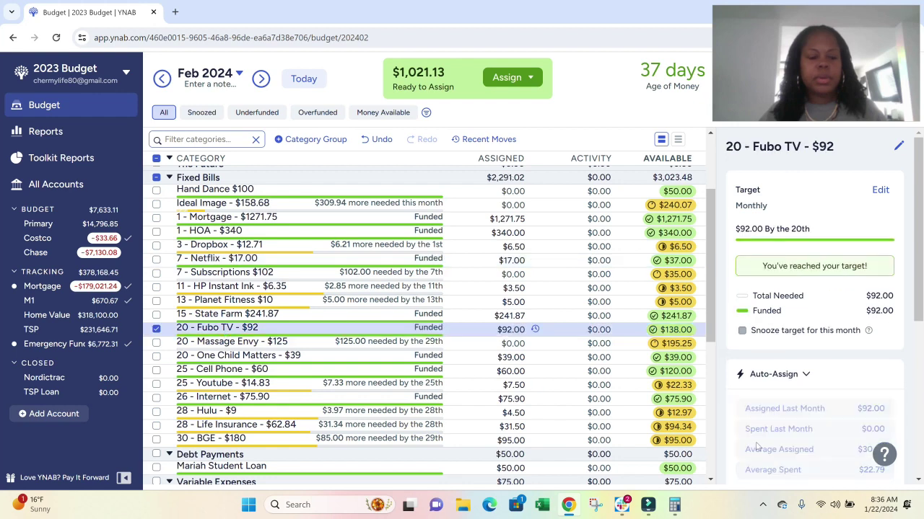
Step: Auto-assign the underfunded amounts to HP Instant Ink, Life Insurance and Youtube, bringing them to $6.35, $62.84 and $14.83
left_click(208, 289)
left_click(769, 443)
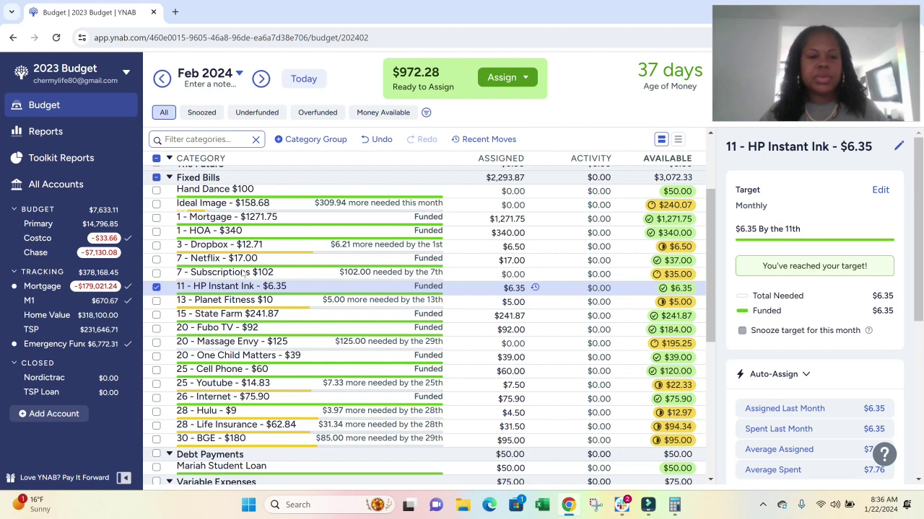
left_click(236, 427)
left_click(769, 443)
left_click(253, 385)
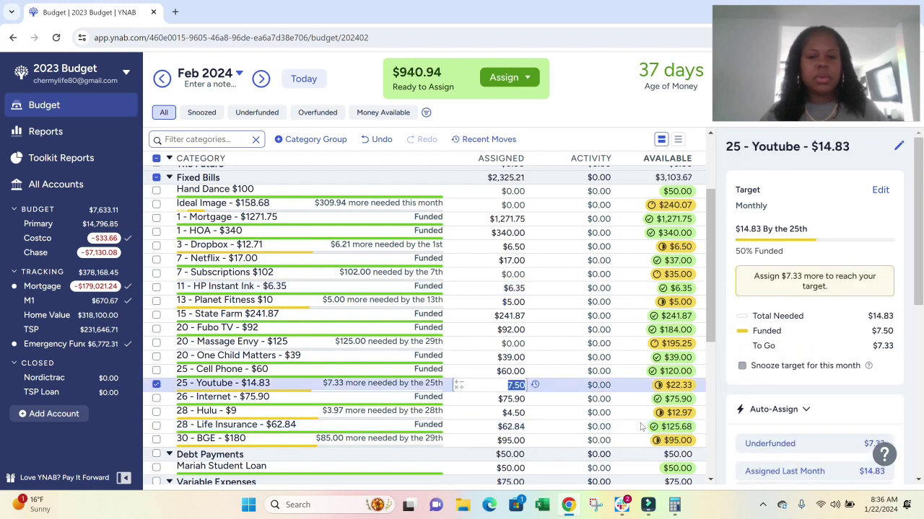
left_click(769, 443)
Step: Auto-assign the underfunded amounts to Dropbox and Planet Fitness, bringing them to $12.71 and $10.00
left_click(193, 248)
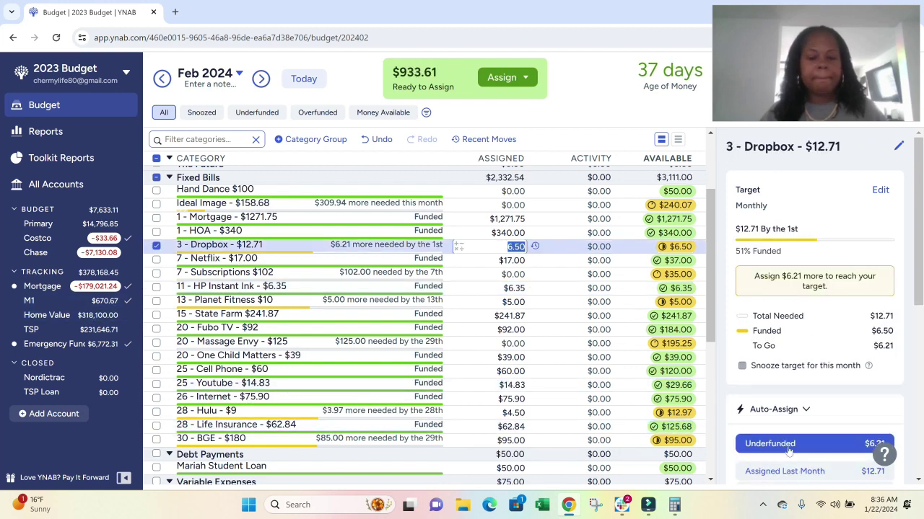
left_click(769, 498)
left_click(224, 299)
left_click(769, 443)
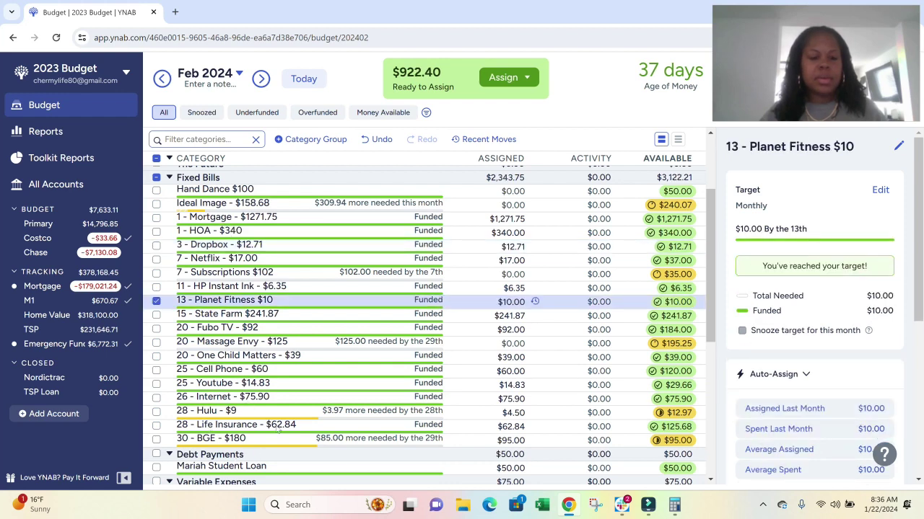
Step: Auto-assign Hulu's underfunded amount, bringing it to $8.47, and add $50 to the student loan category for a total of $100.00
left_click(232, 412)
left_click(769, 443)
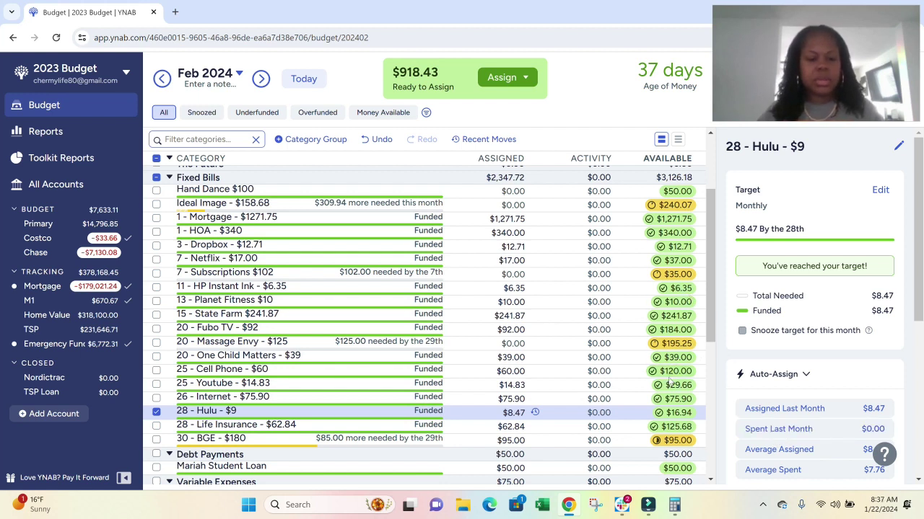
scroll(396, 318, "down", 3)
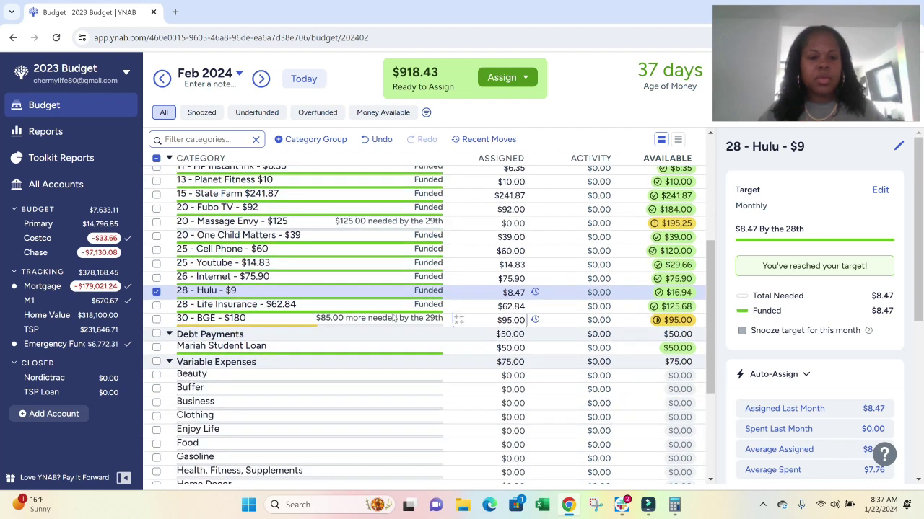
left_click(509, 348)
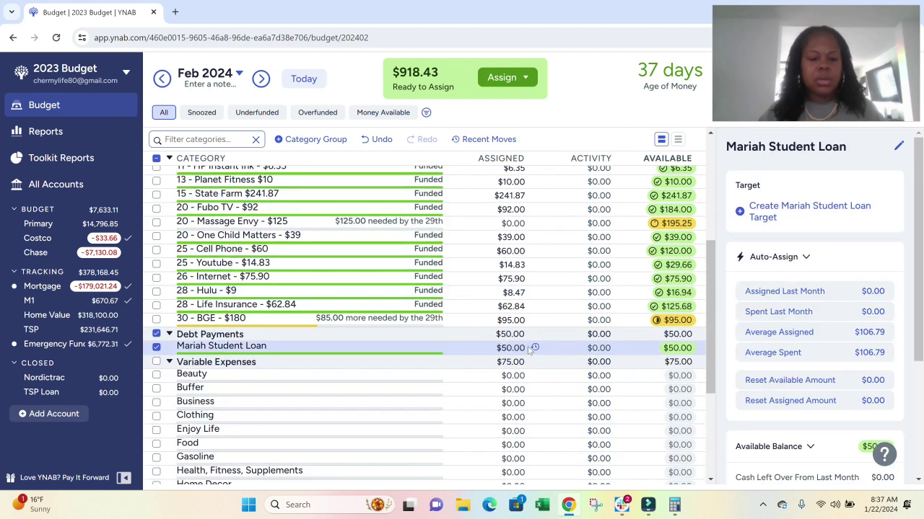
type("+50")
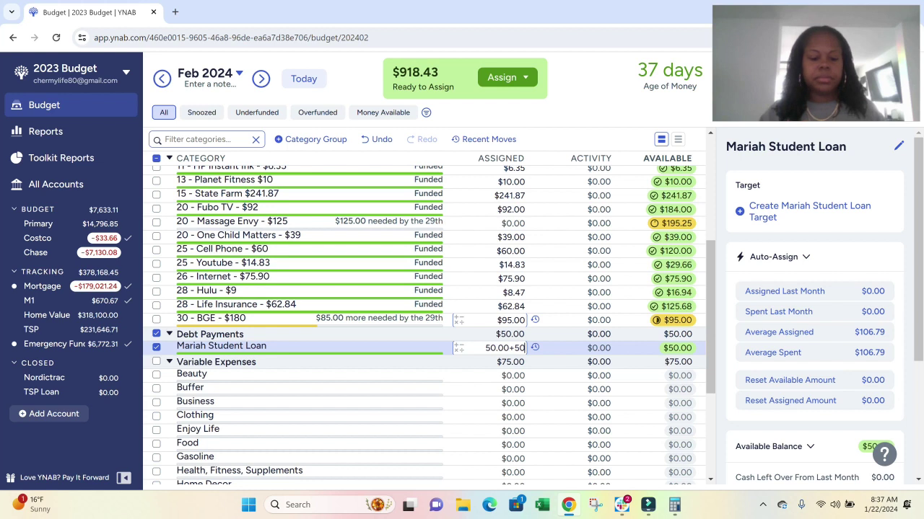
key("Return")
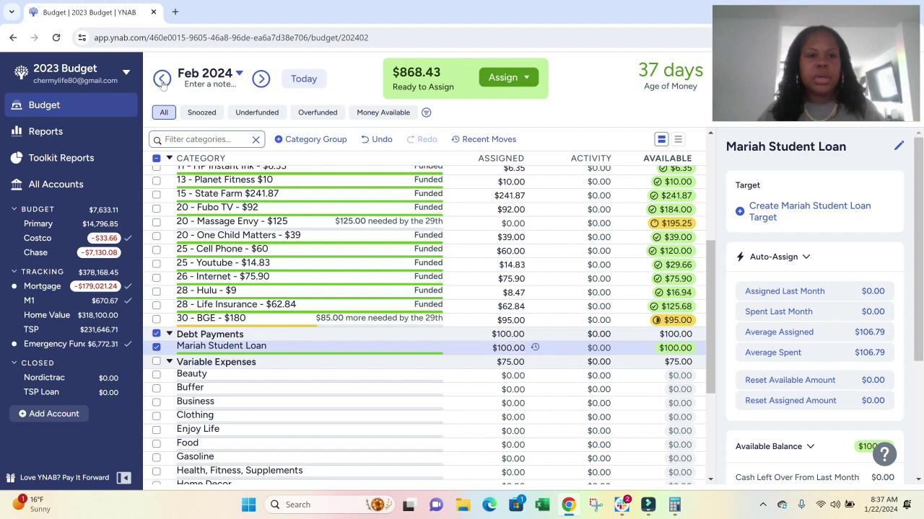
Step: Switch to January 2024 and add $150 to the amount assigned to Enjoy Life, bringing it to $280.04
left_click(161, 78)
scroll(599, 333, "down", 7)
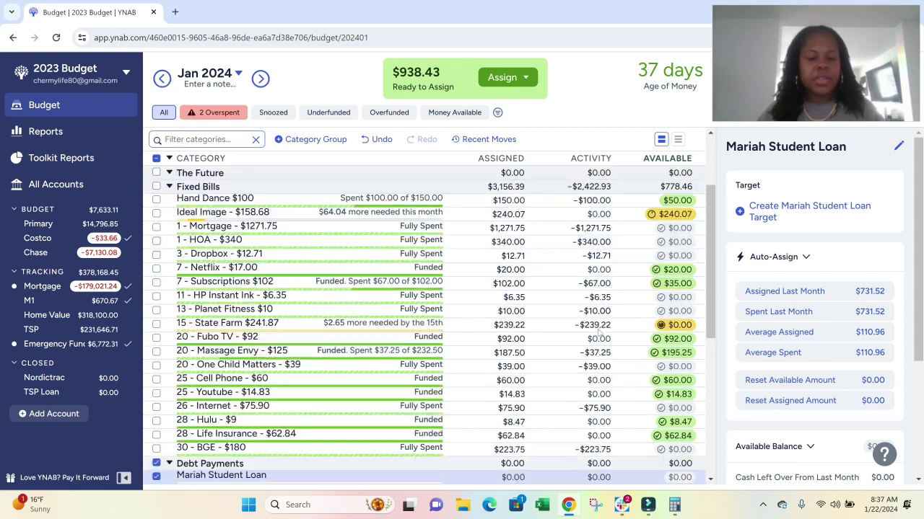
left_click(505, 251)
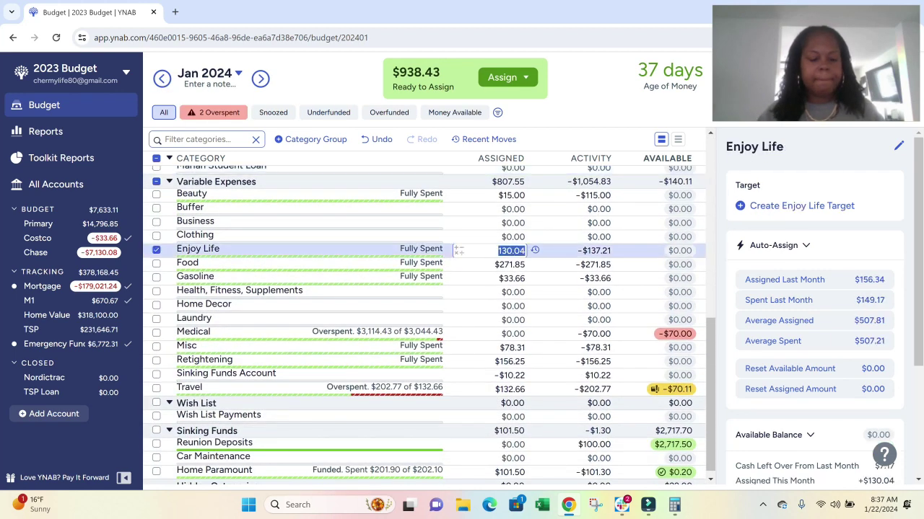
type("+150")
key("Return")
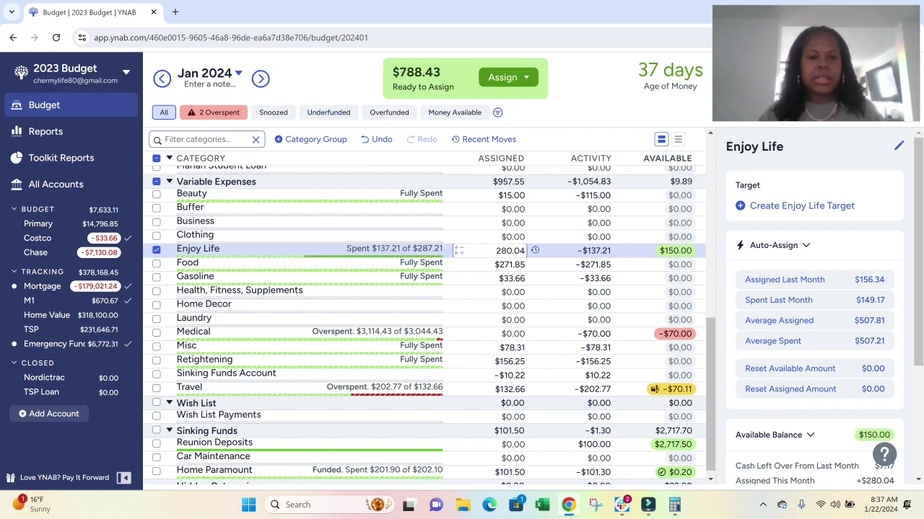
Step: Add $75 to January's Gasoline and $150 to Food, bringing their assigned amounts to $108.66 and $421.85
left_click(505, 278)
type("+75")
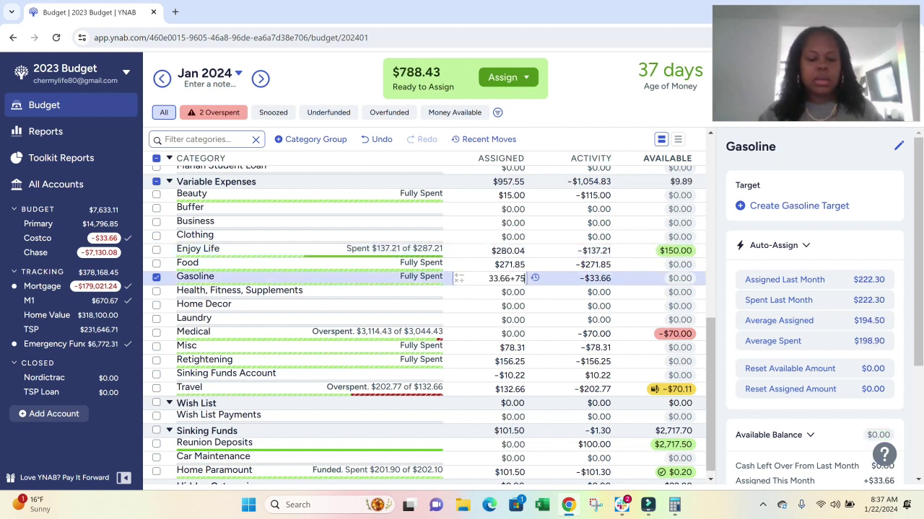
key("Return")
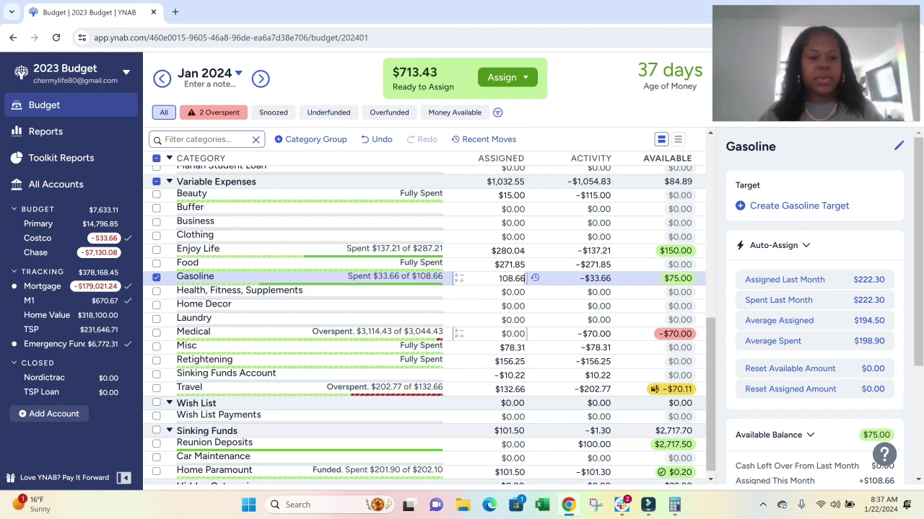
left_click(505, 265)
type("+150")
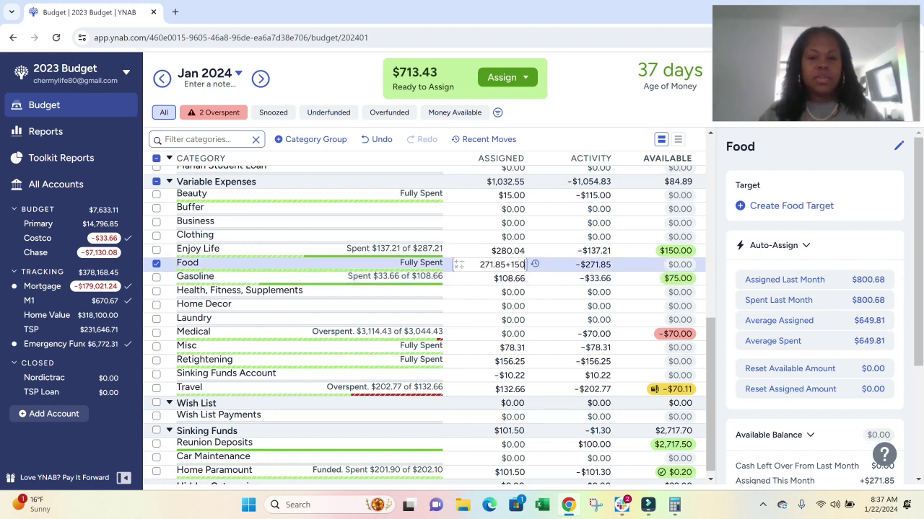
key("Return")
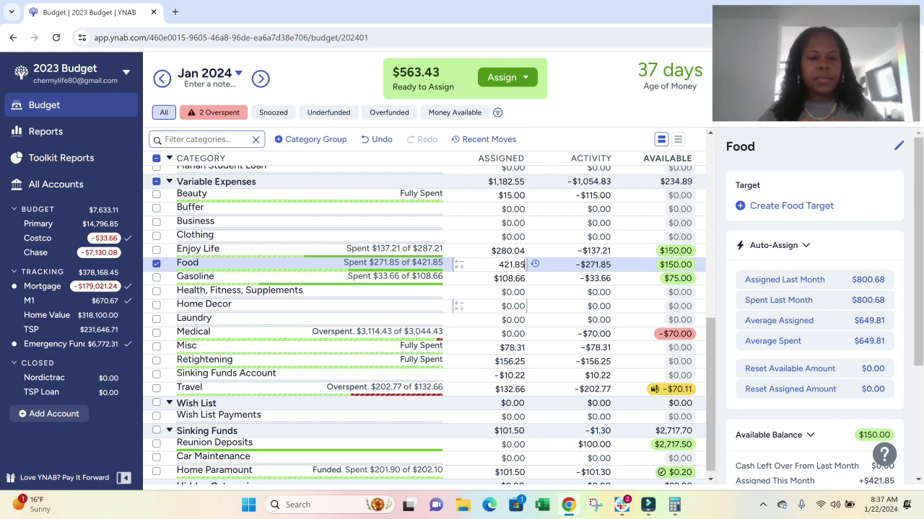
Step: Switch to February 2024 and add $75 to the amount assigned to Retightening
left_click(511, 361)
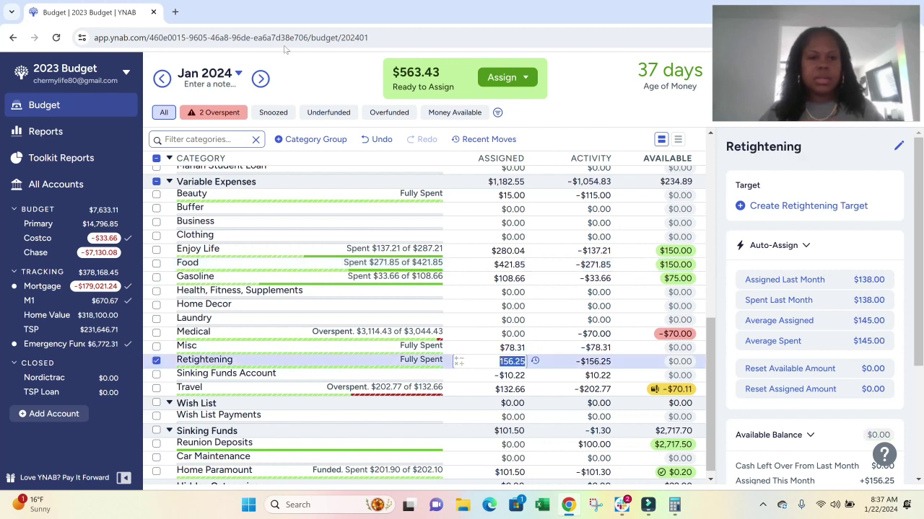
left_click(261, 78)
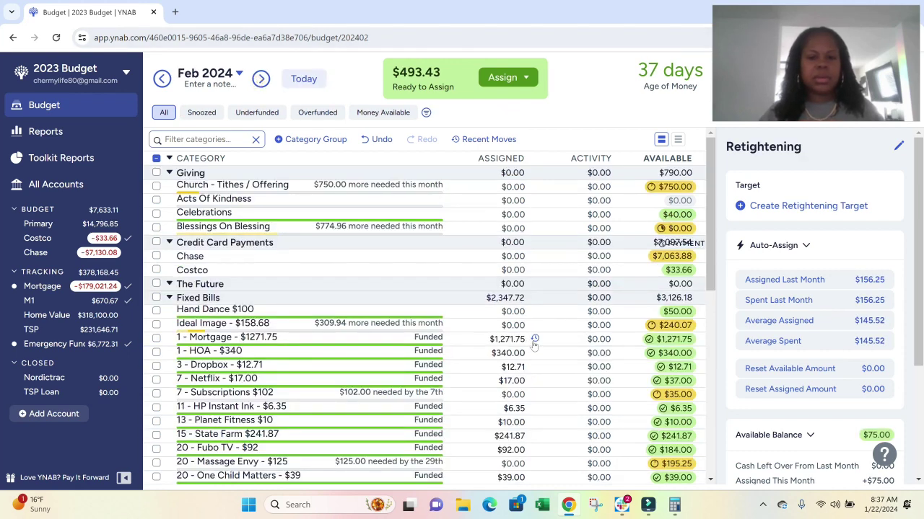
scroll(534, 348, "down", 6)
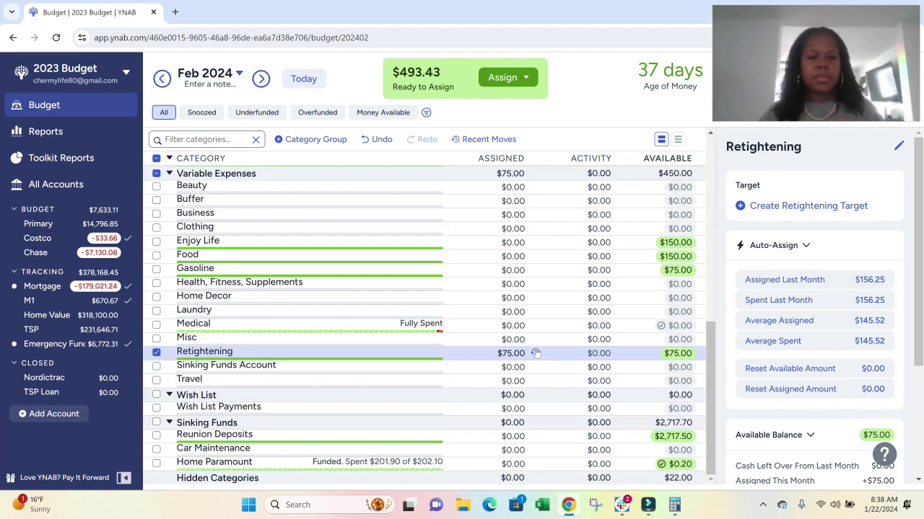
left_click(516, 353)
type("+75")
key("Return")
Step: Return to January 2024 and set the assigned amounts to $115 for Beauty and $25 for Buffer
left_click(167, 76)
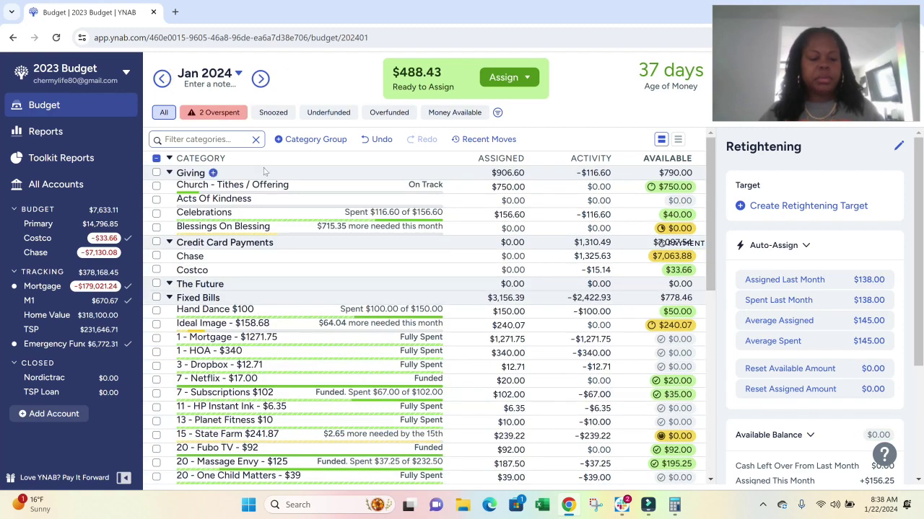
scroll(517, 298, "down", 7)
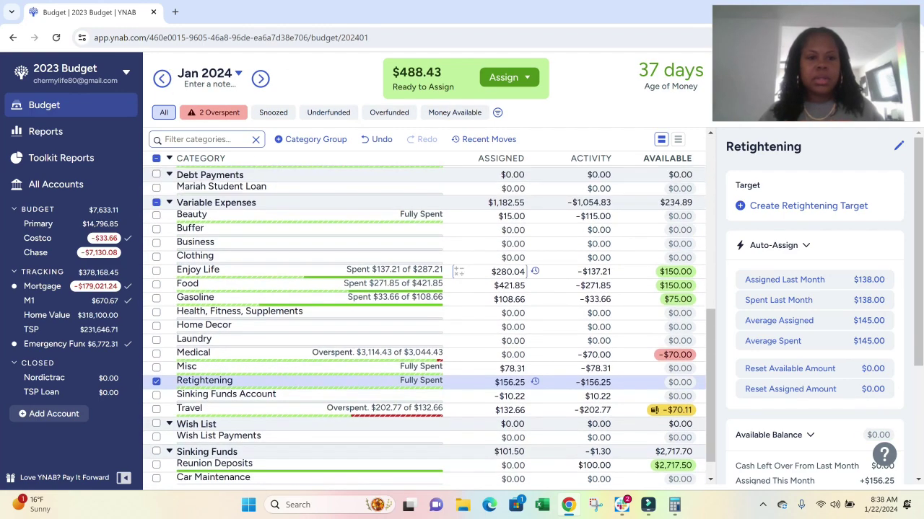
left_click(512, 255)
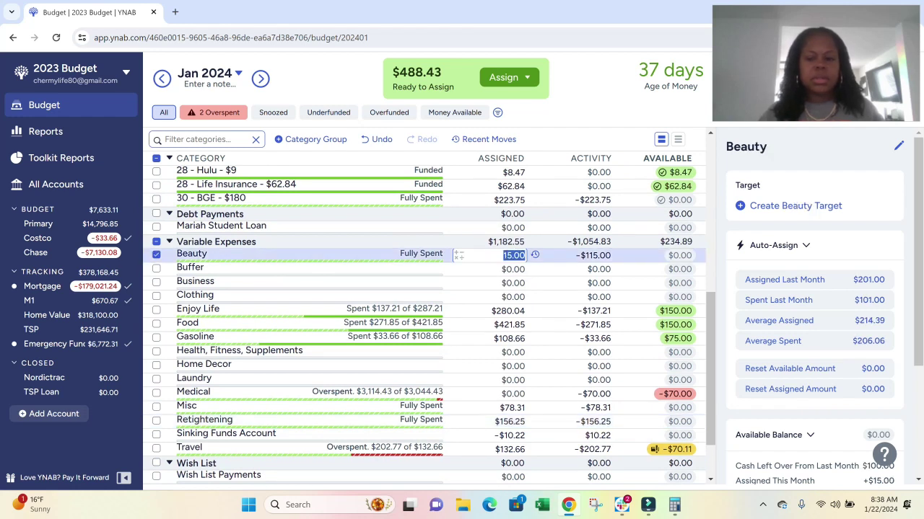
type("115")
key("Return")
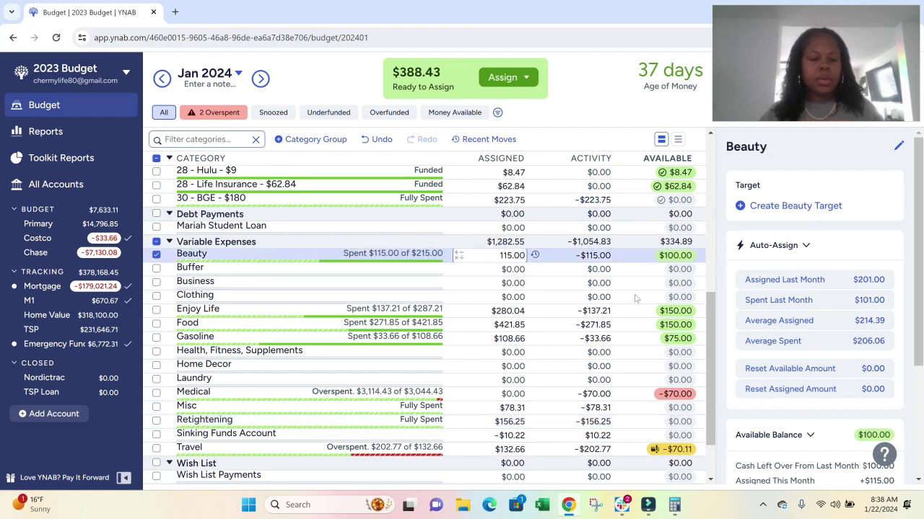
left_click(519, 269)
type("25")
key("Return")
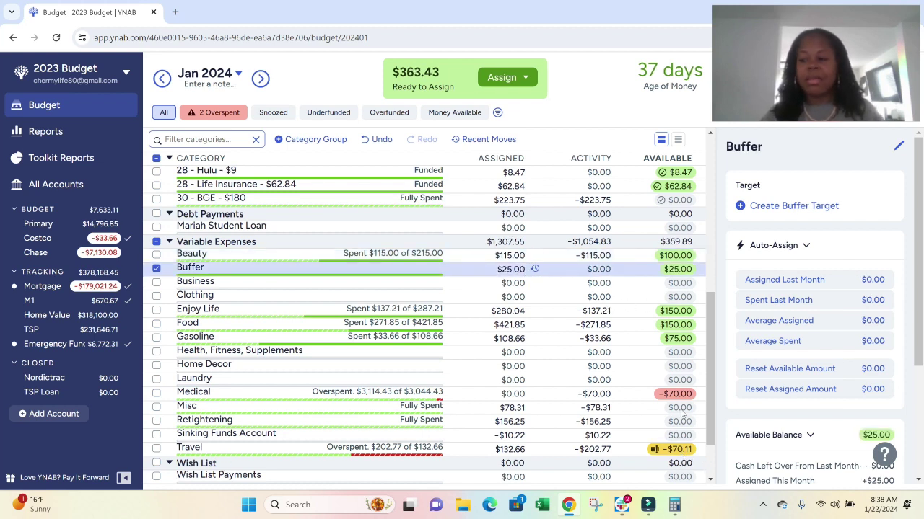
Step: Cover January's Travel overspending with money from the Beauty category
left_click(668, 451)
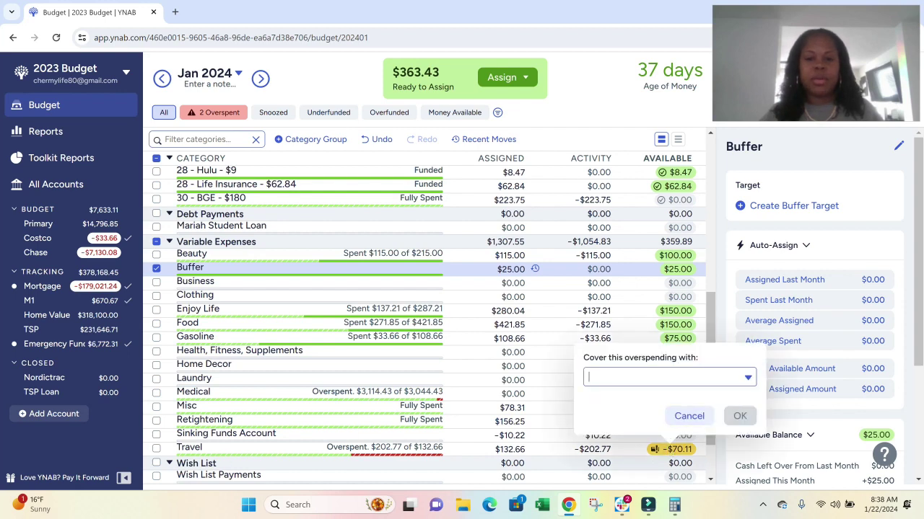
scroll(694, 322, "down", 2)
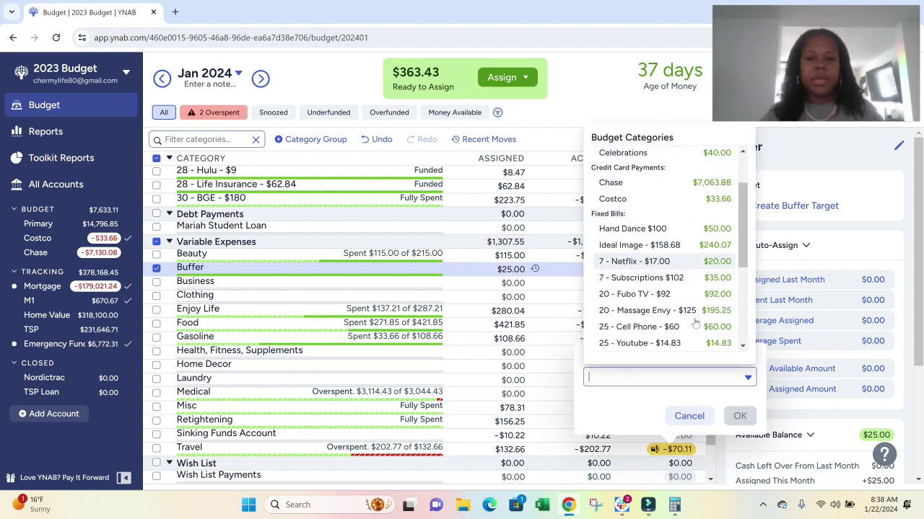
scroll(695, 323, "down", 3)
left_click(641, 224)
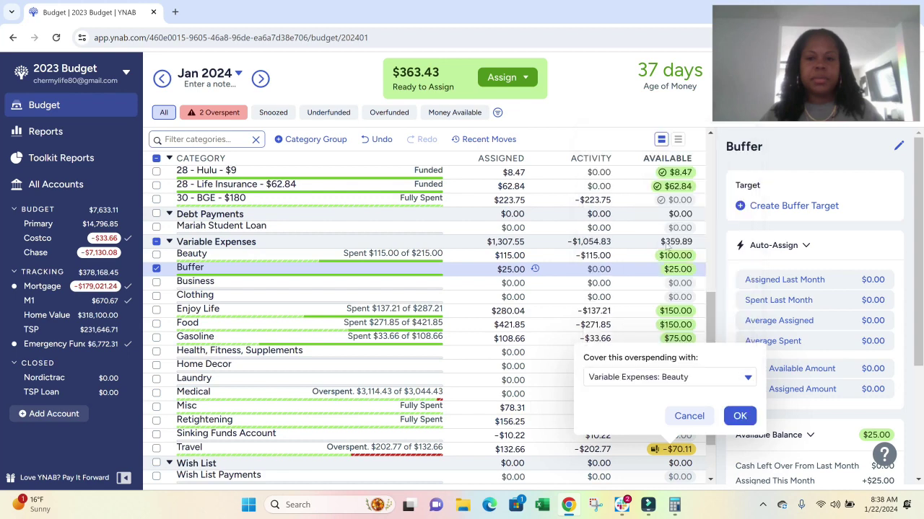
left_click(735, 417)
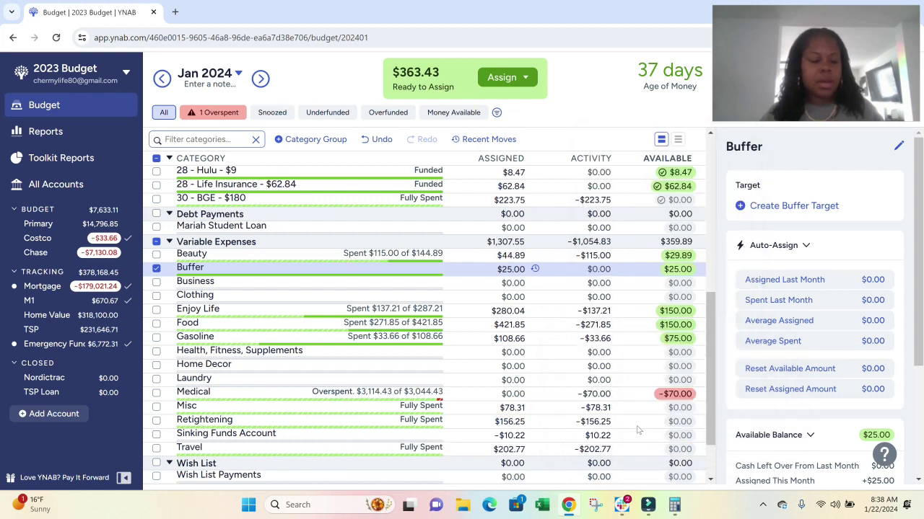
Step: Switch to February 2024 and assign $79 to the Ideal Image bill
scroll(638, 432, "down", 1)
scroll(639, 431, "down", 1)
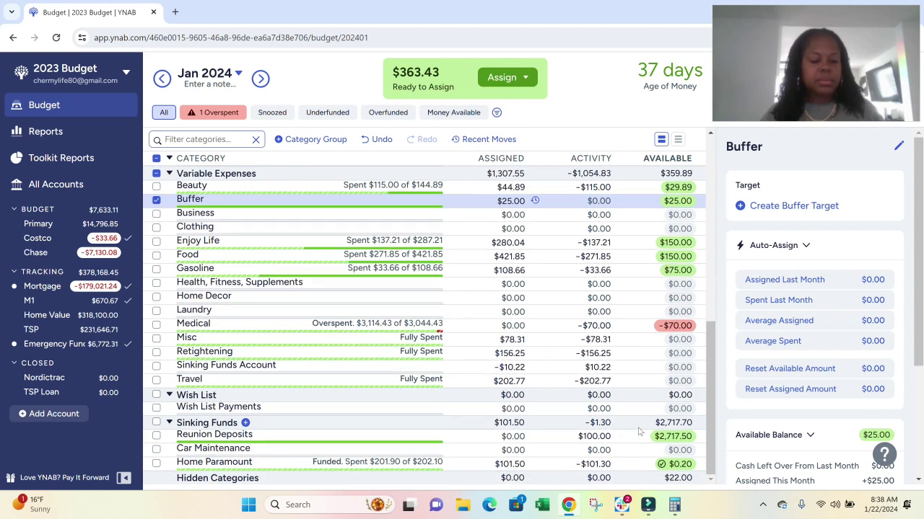
scroll(639, 431, "up", 7)
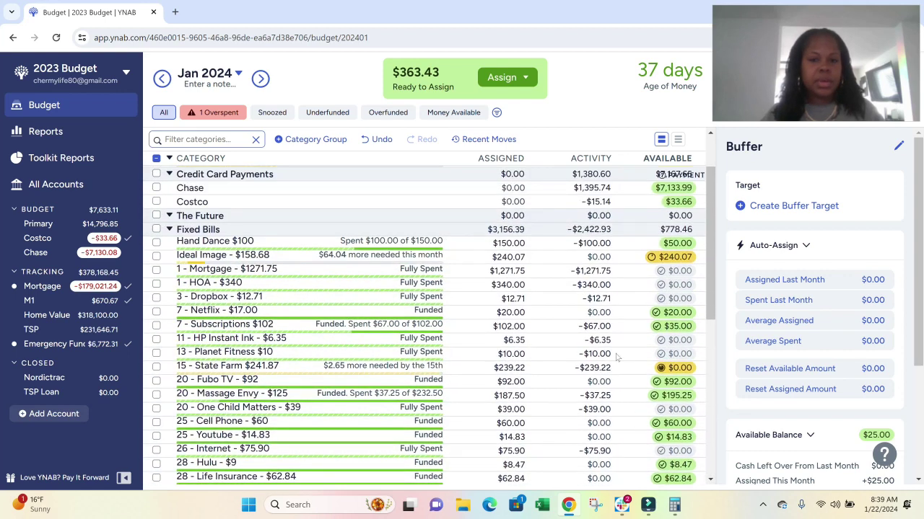
left_click(261, 80)
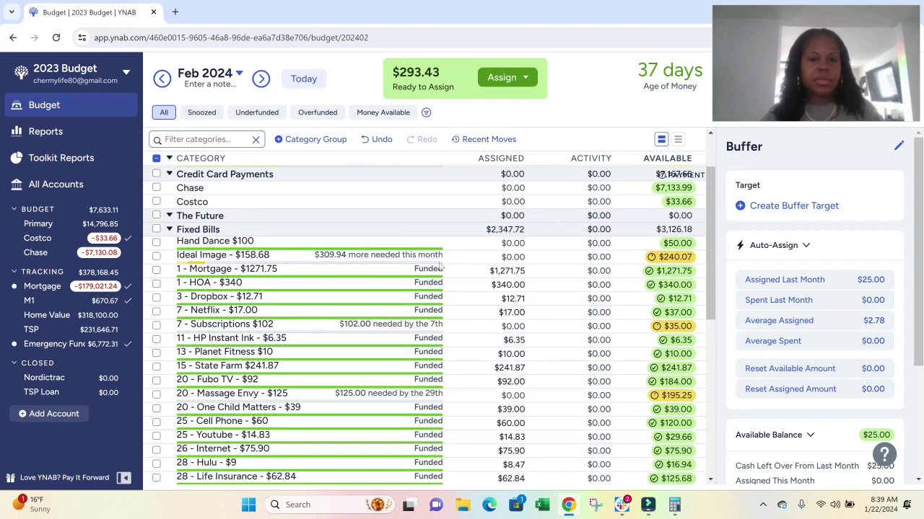
left_click(505, 257)
type("79")
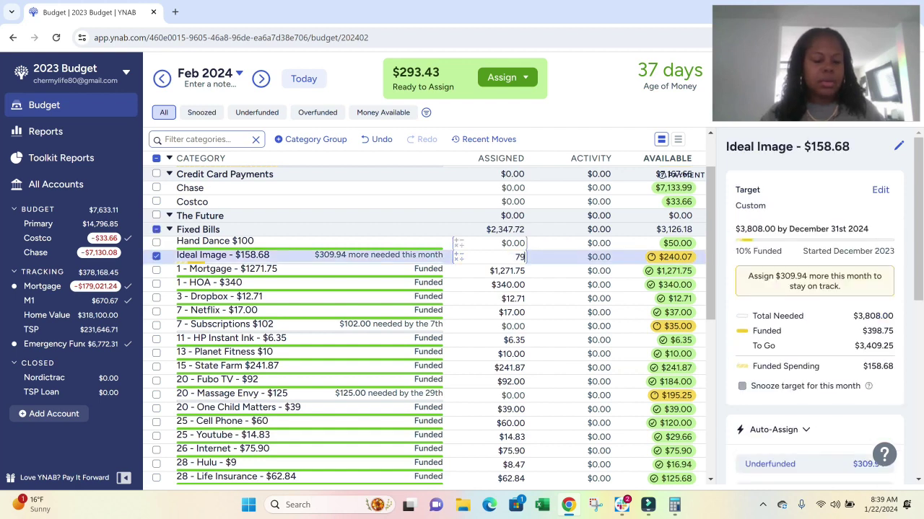
key("Return")
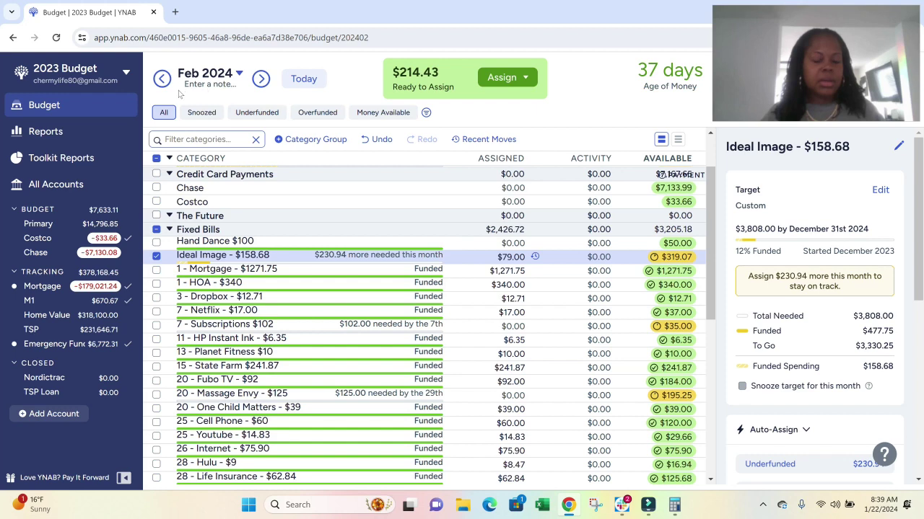
Step: Assign $62.50 to the Massage Envy bill and $51 to Subscriptions for February
scroll(445, 292, "down", 2)
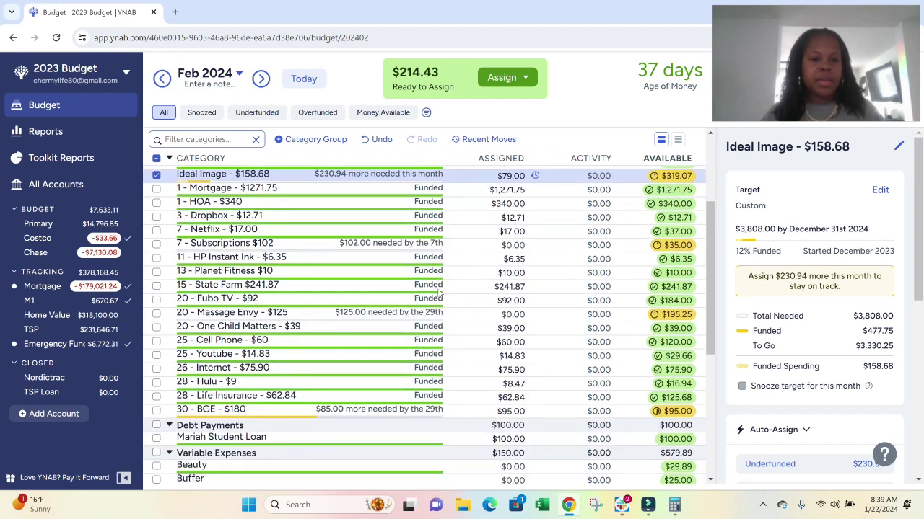
left_click(513, 335)
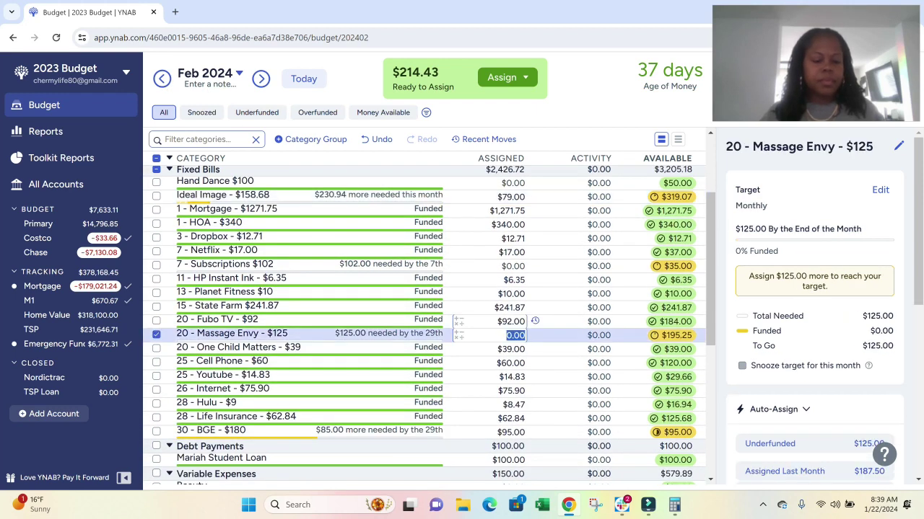
type("62.50")
key("Return")
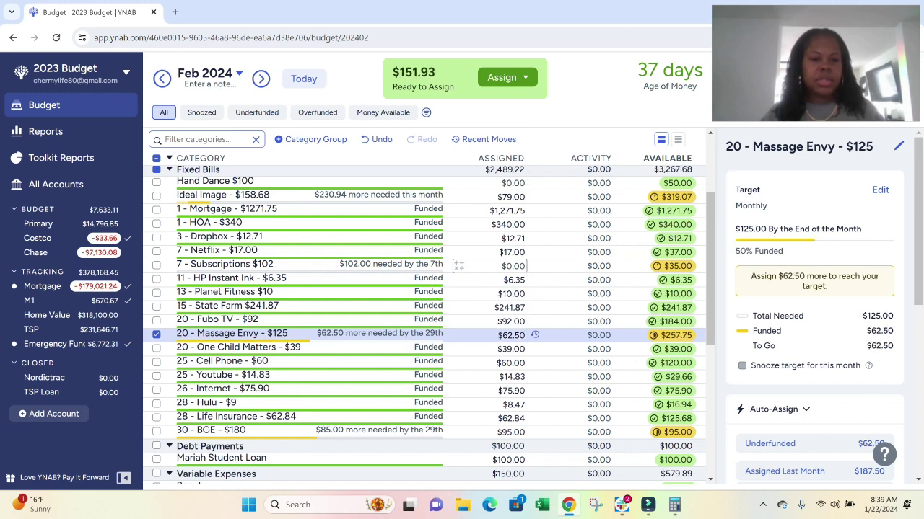
left_click(505, 267)
type("51")
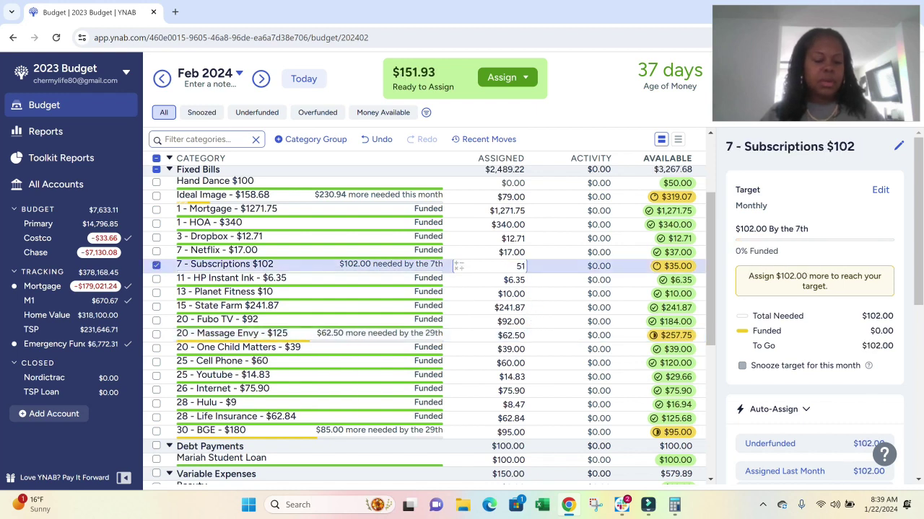
Step: Assign $50 to the Hand Dance category under Fixed Bills for February 2024
key("Up")
key("Up")
key("Up")
key("Up")
key("Up")
key("Up")
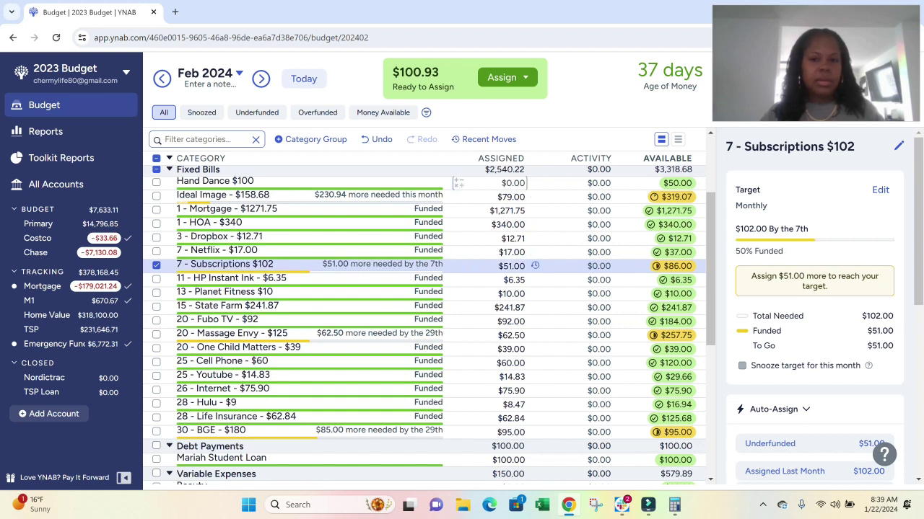
type("5")
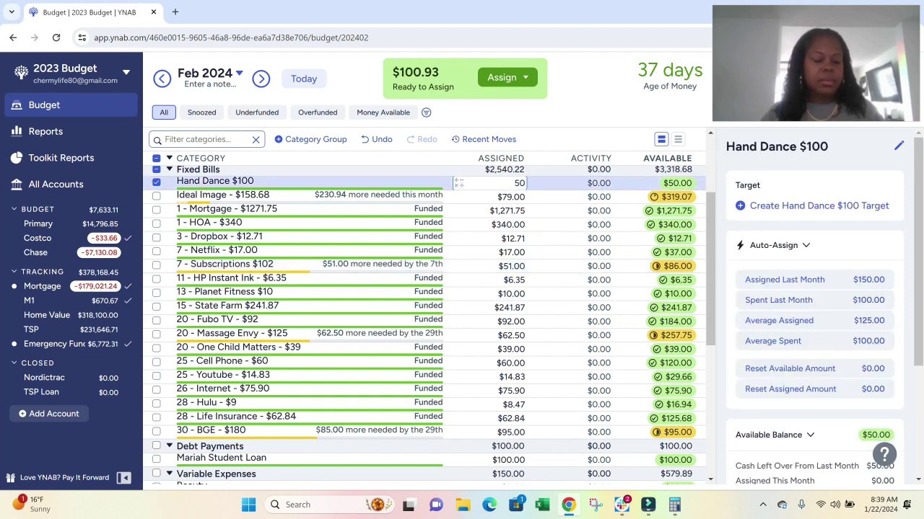
key("Return")
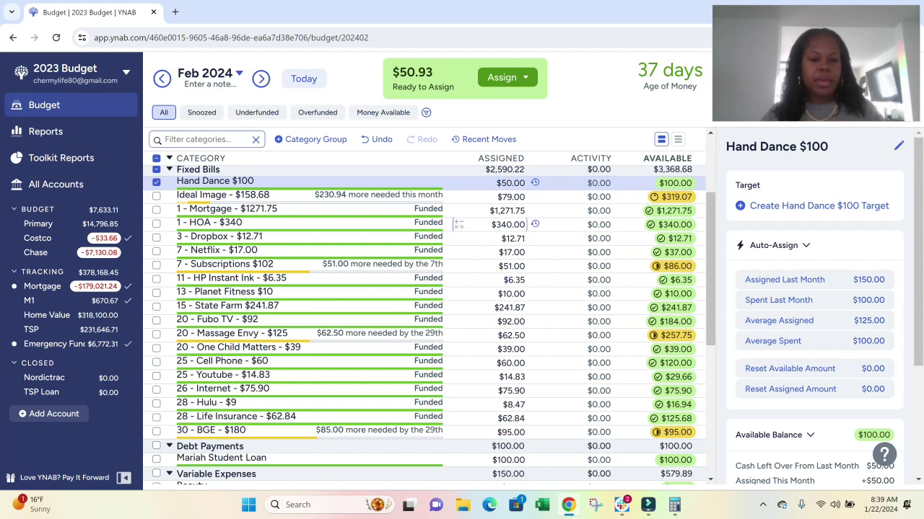
Step: Assign $40 to the Celebrations category under Giving for February
scroll(462, 224, "up", 3)
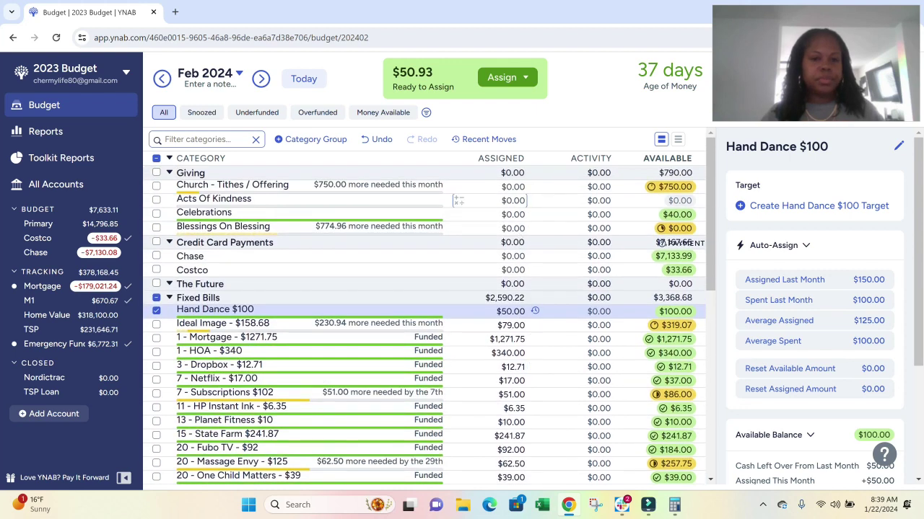
left_click(505, 215)
type("40")
key("Return")
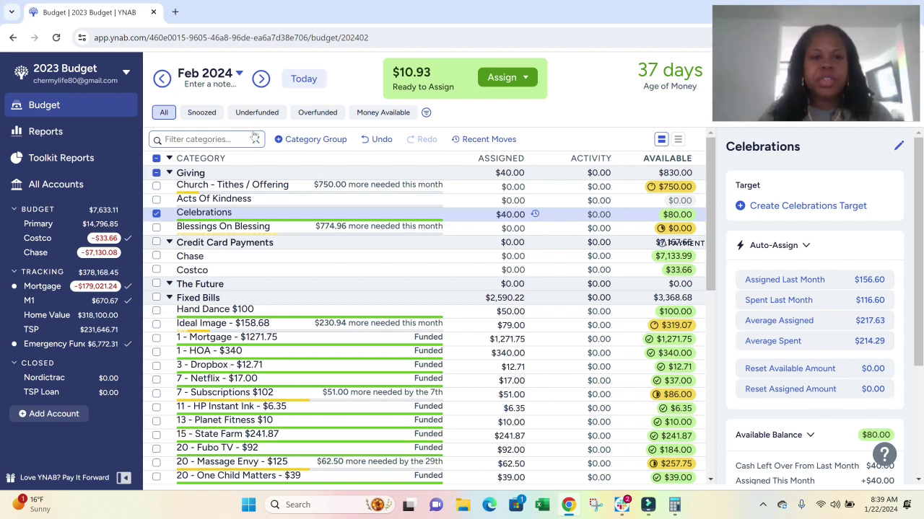
Step: Return to January 2024 and cover the Medical category's overspending from Ready to Assign
scroll(638, 265, "down", 2)
scroll(638, 265, "down", 4)
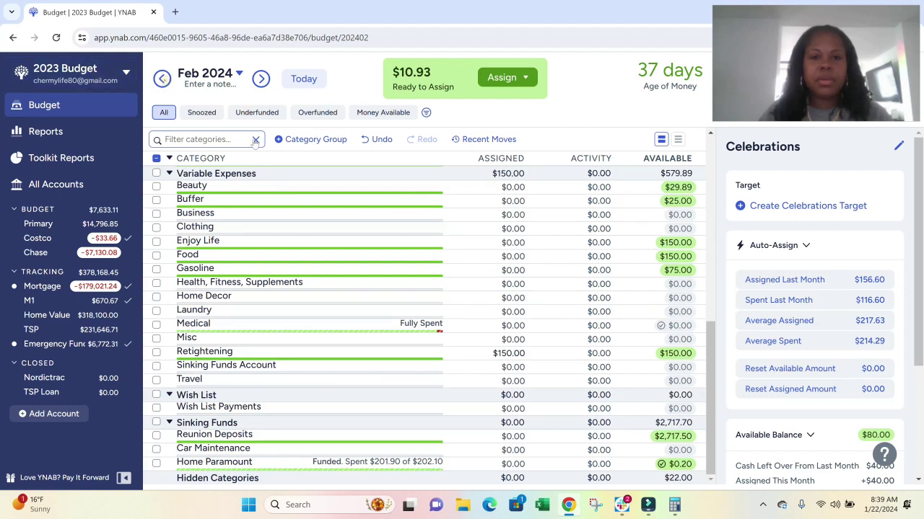
left_click(162, 78)
scroll(628, 339, "up", 6)
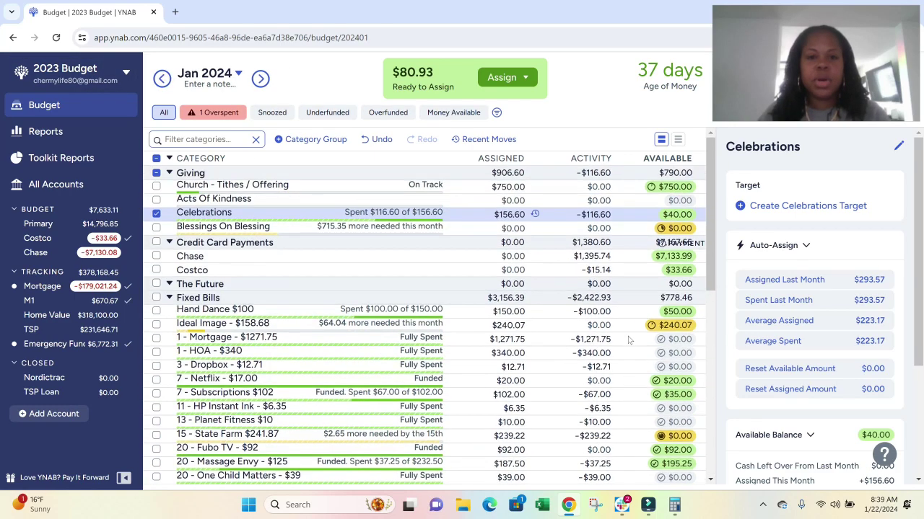
scroll(628, 339, "down", 5)
scroll(628, 340, "down", 2)
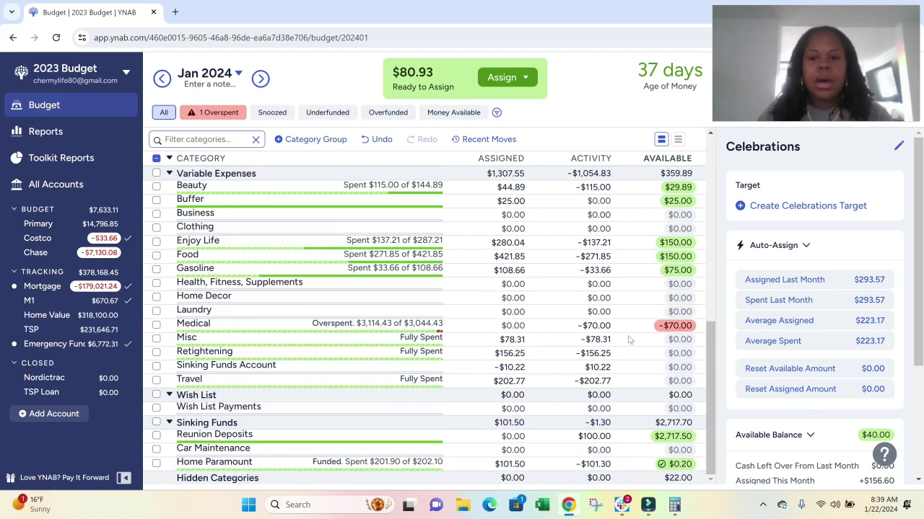
left_click(676, 326)
left_click(674, 373)
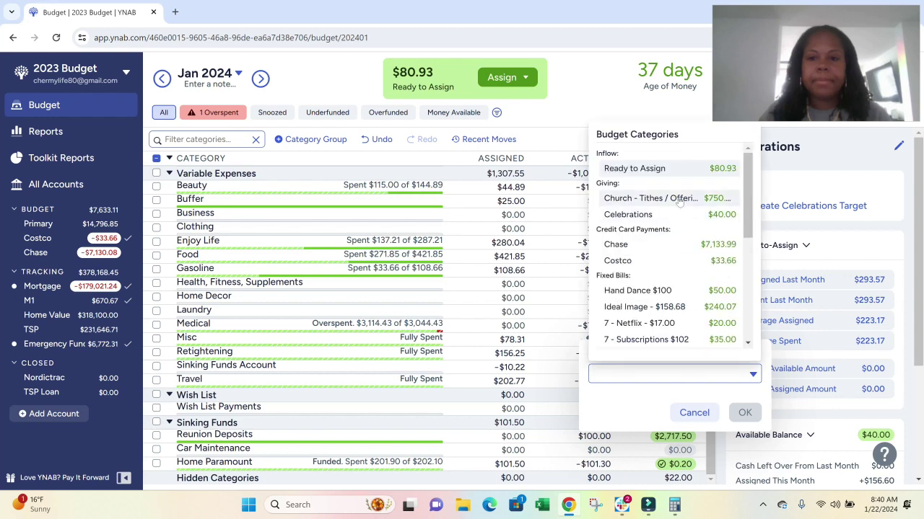
left_click(681, 173)
left_click(743, 414)
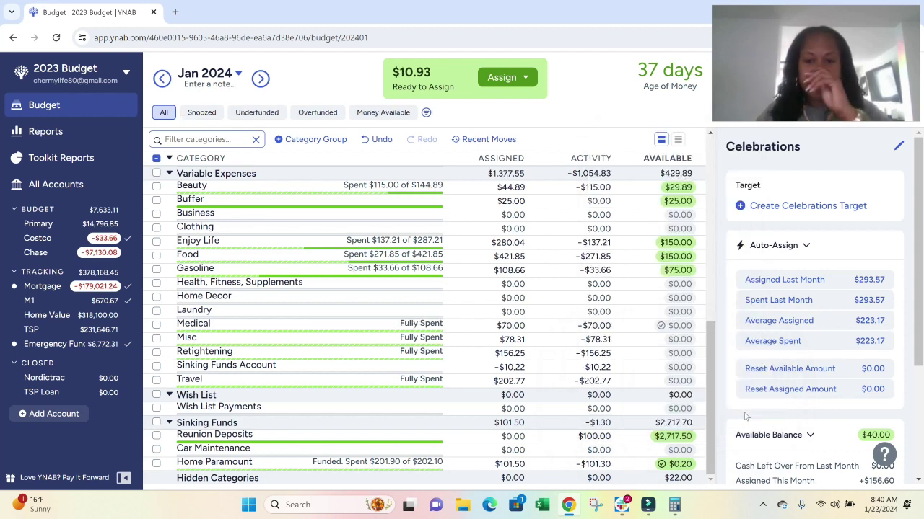
Step: Switch to February 2024 and add the remaining $10.93 to the BGE bill's assigned amount
scroll(678, 353, "up", 10)
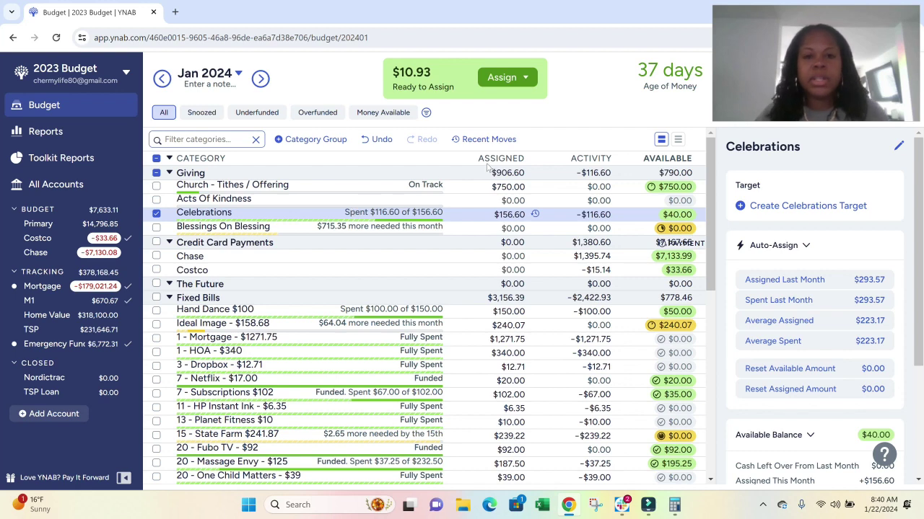
mouse_move(669, 271)
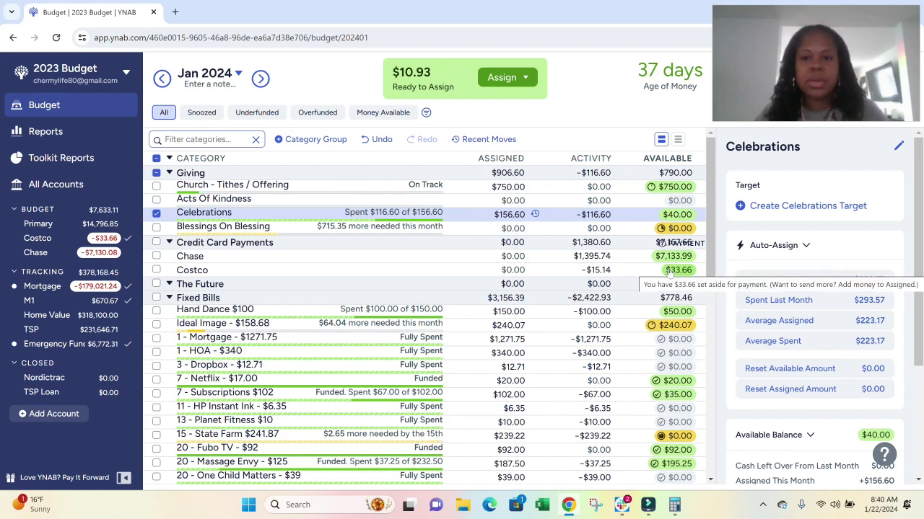
scroll(679, 287, "down", 1)
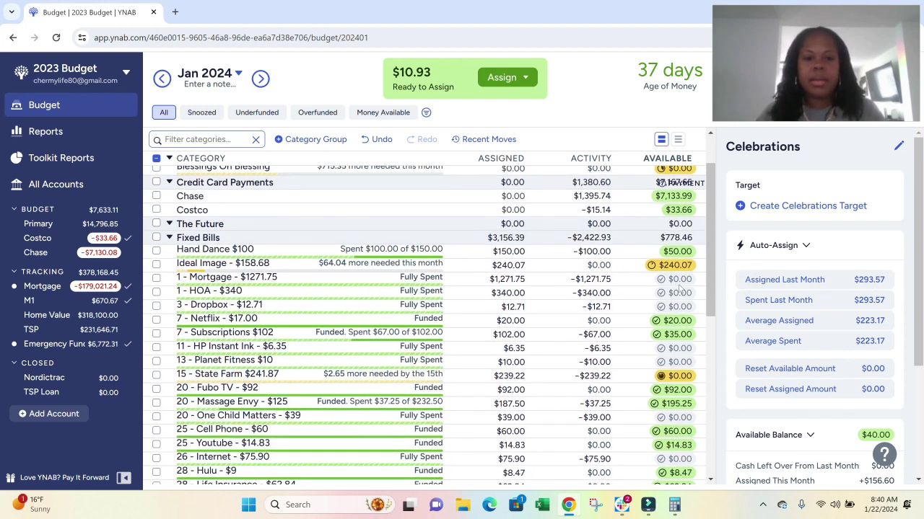
scroll(680, 289, "down", 3)
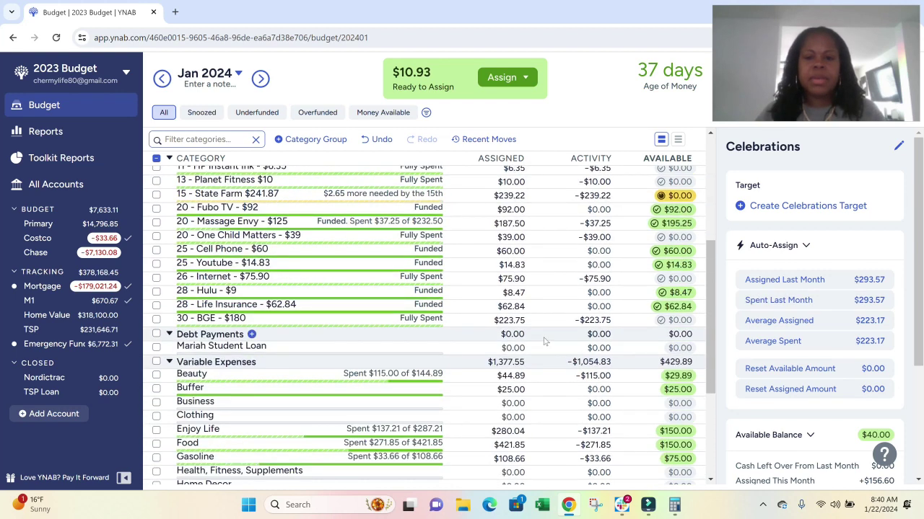
left_click(260, 78)
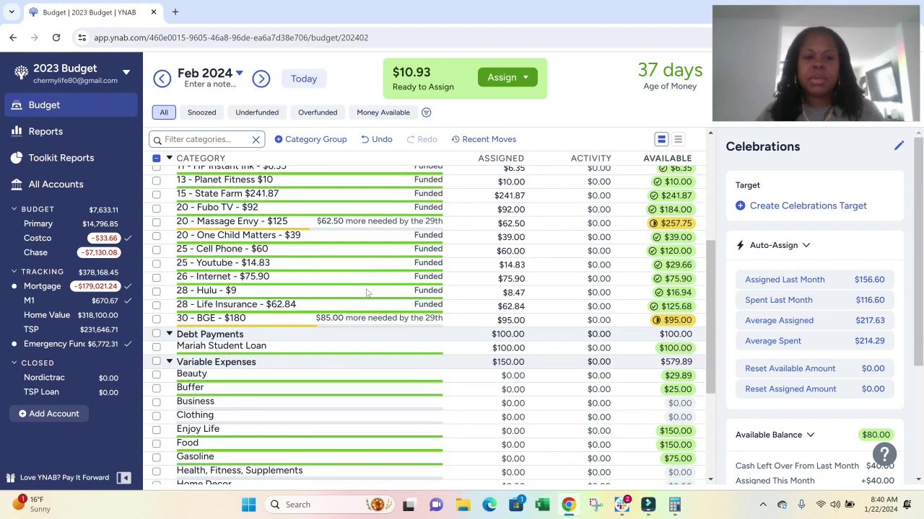
left_click(509, 321)
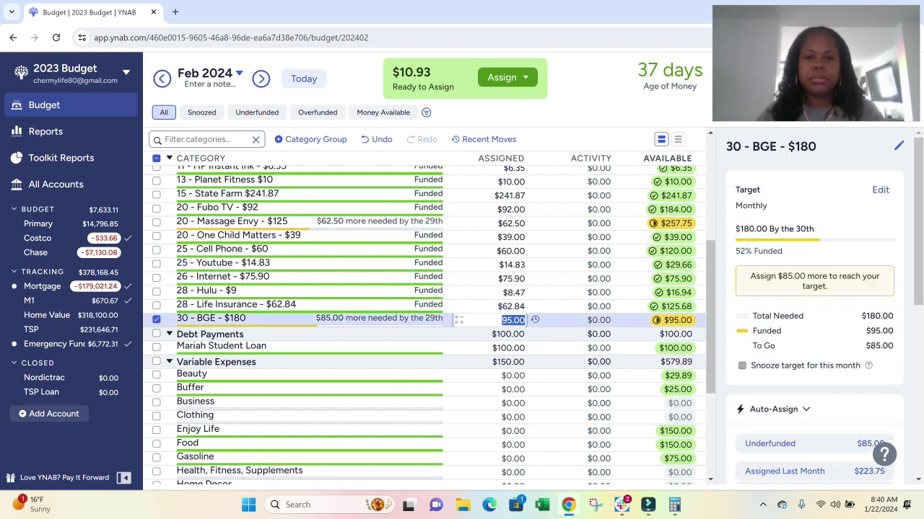
type("+10.93")
key("Return")
Step: Go back to January 2024 and review the assigned and available amounts across all category groups
scroll(510, 320, "up", 3)
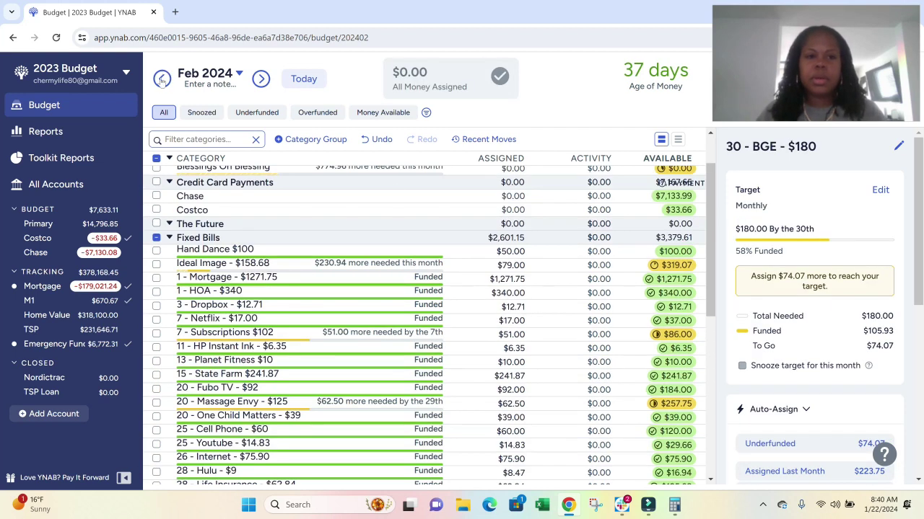
left_click(161, 79)
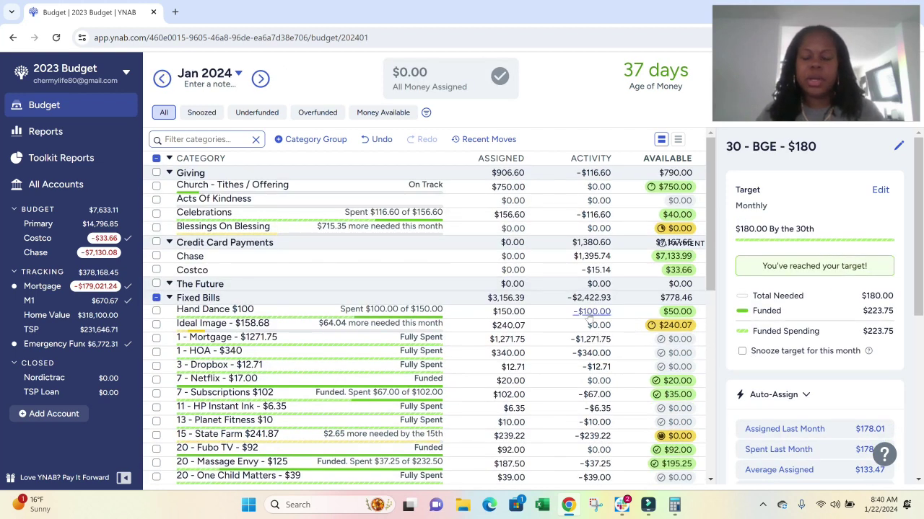
scroll(596, 336, "down", 6)
scroll(596, 336, "down", 1)
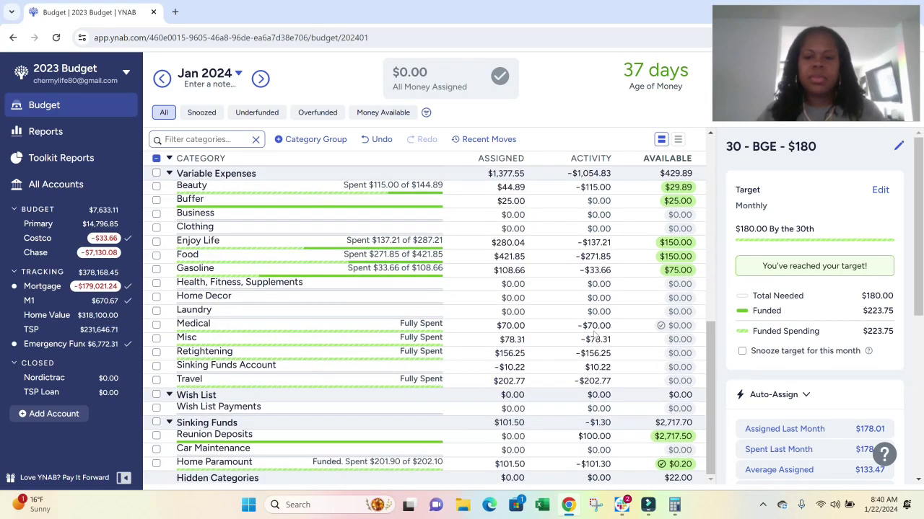
scroll(596, 335, "up", 4)
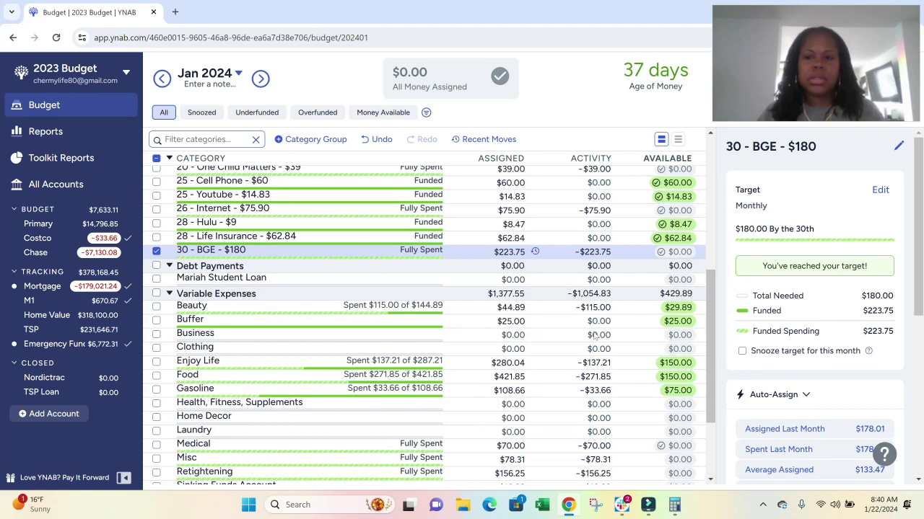
scroll(596, 335, "up", 2)
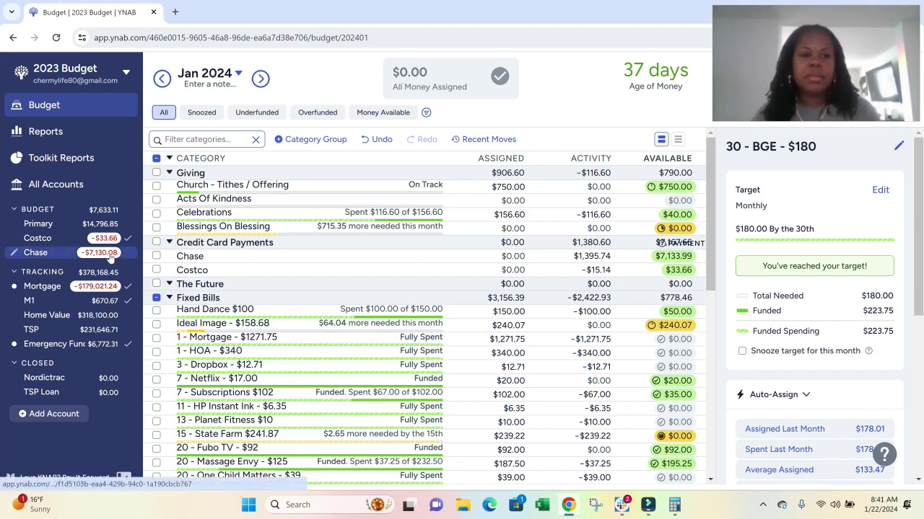
Step: Open the Emergency Fund account and approve its new 01/19/2024 deposit
left_click(45, 349)
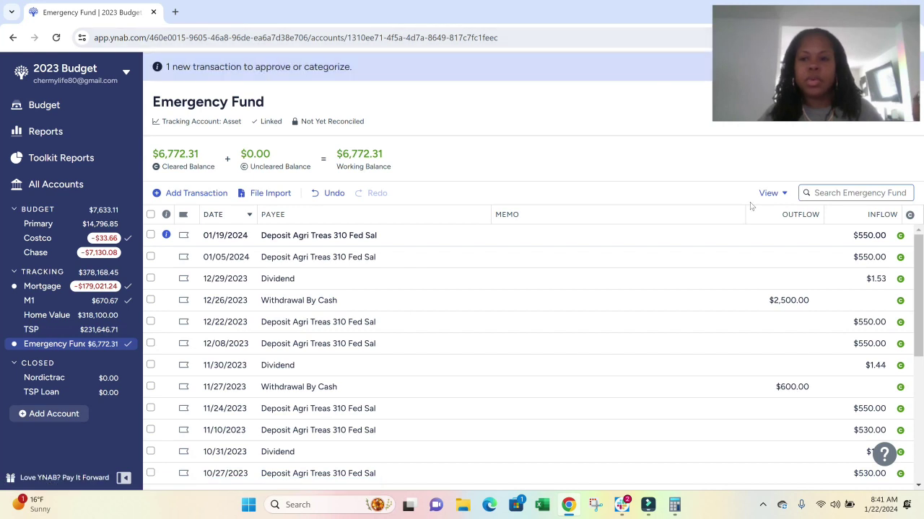
left_click(168, 238)
left_click(173, 267)
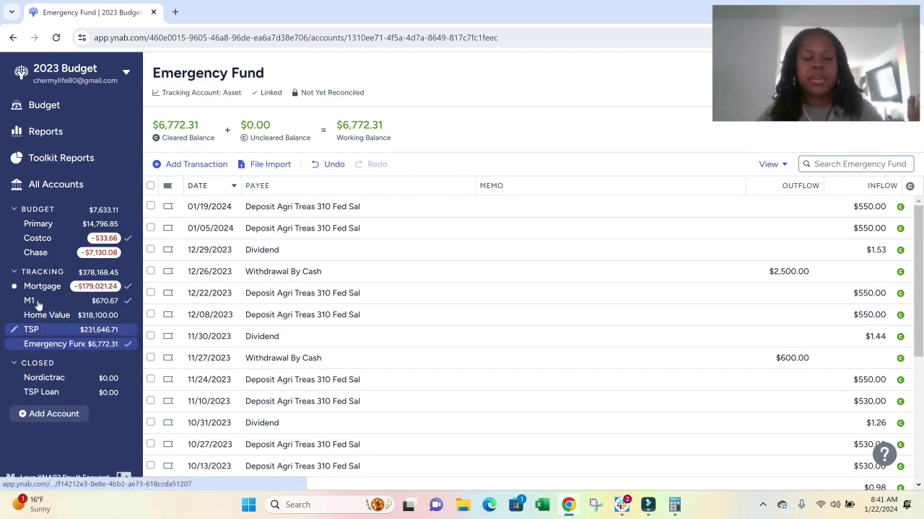
Step: Look at the Primary account's transactions, and open the 360 Savings account in the Sinking Funds budget
left_click(38, 223)
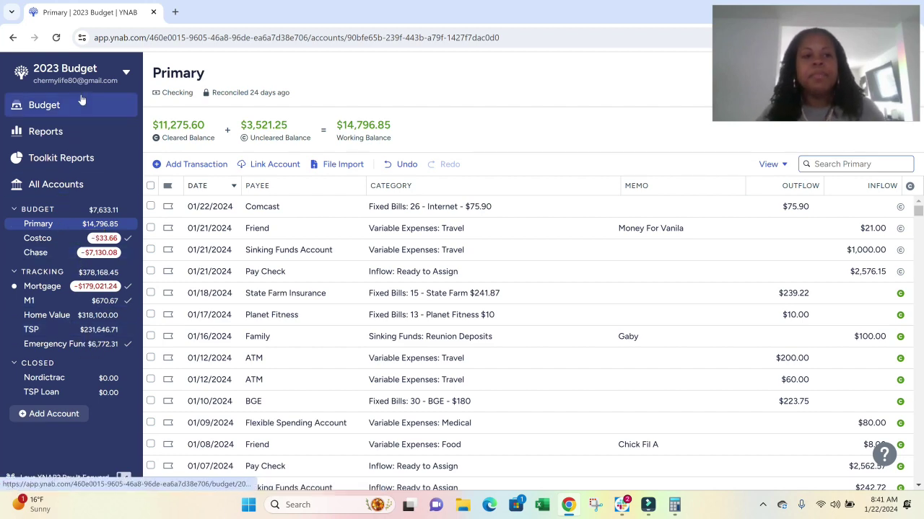
left_click(116, 80)
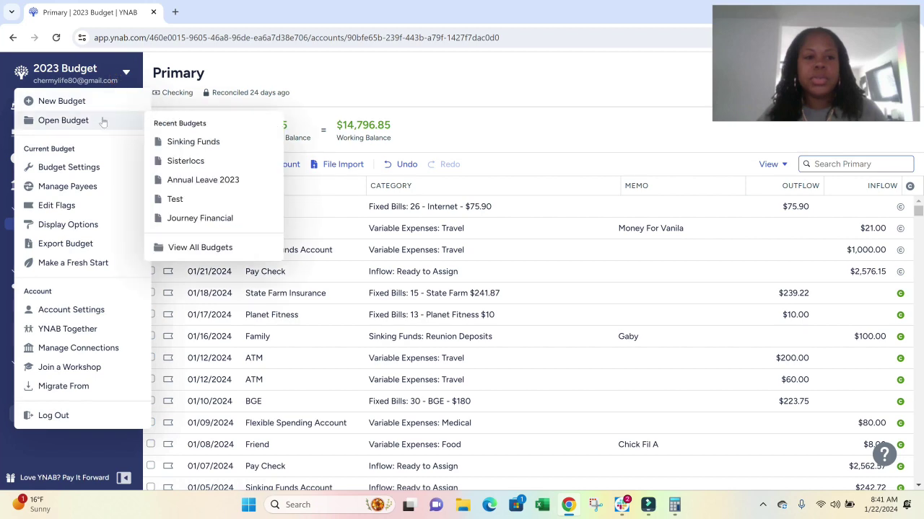
mouse_move(133, 124)
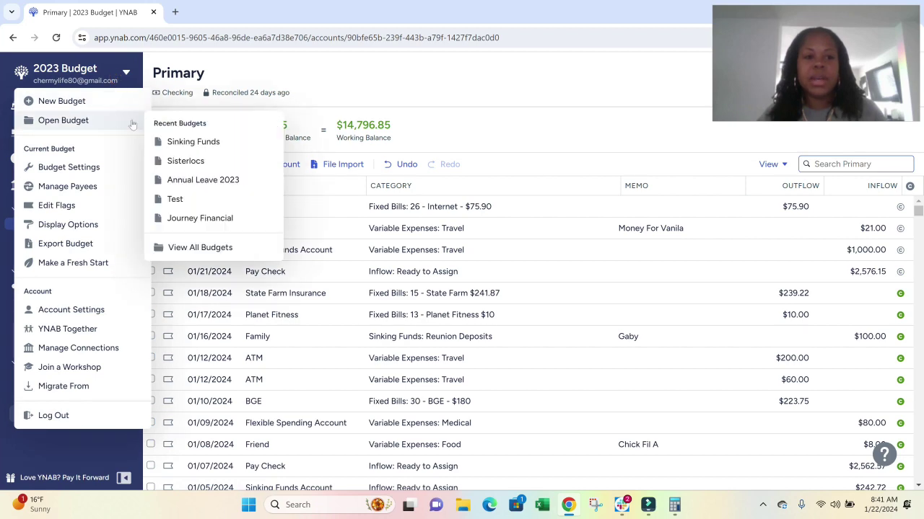
left_click(191, 142)
left_click(106, 226)
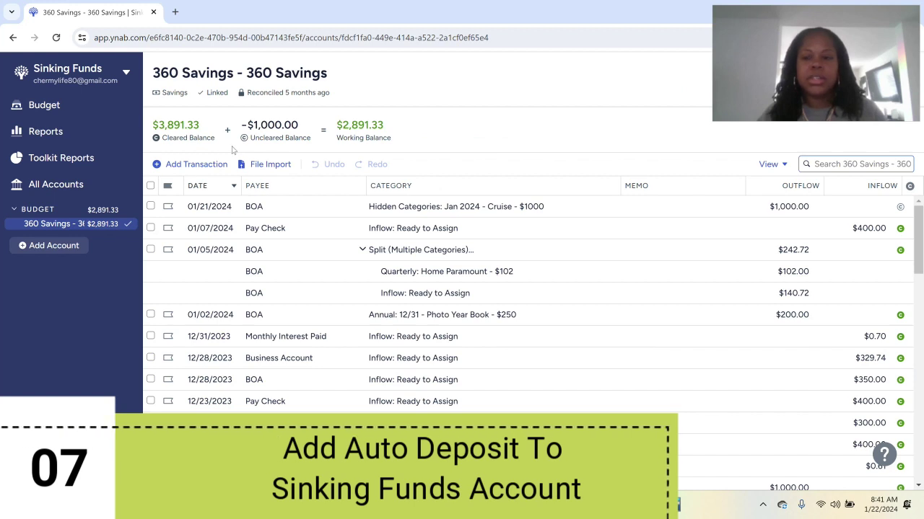
Step: Add a Pay Check transaction dated 01/21/2024 with a $400 inflow categorized as Ready to Assign
left_click(197, 164)
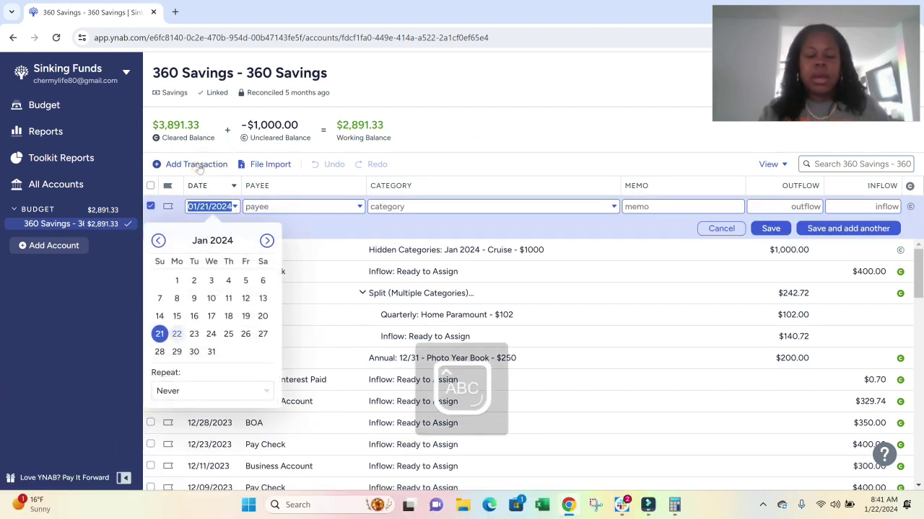
key("Tab")
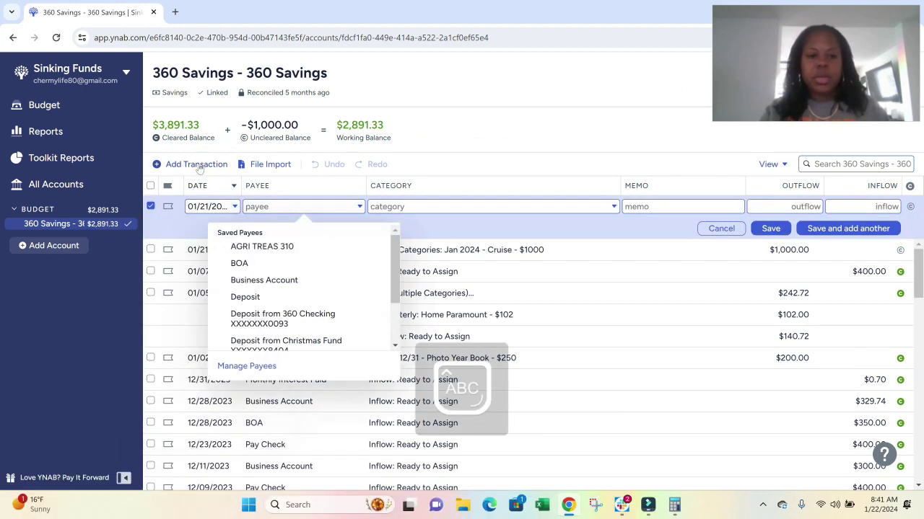
type("pay")
key("Tab")
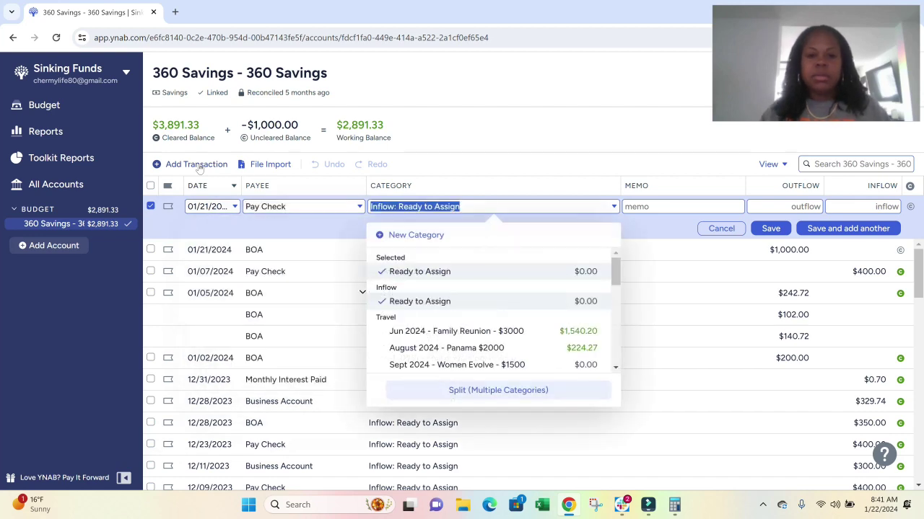
key("Tab")
key("Tab")
key("Tab")
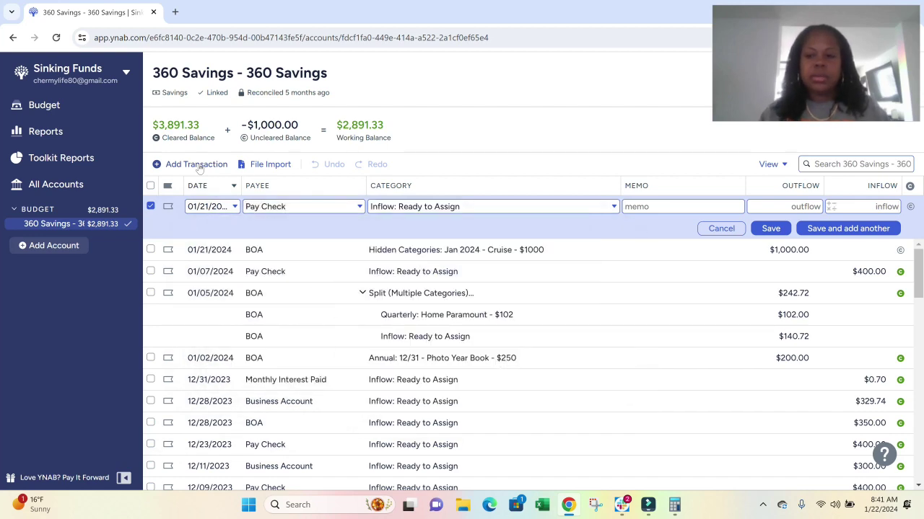
type("400")
key("Return")
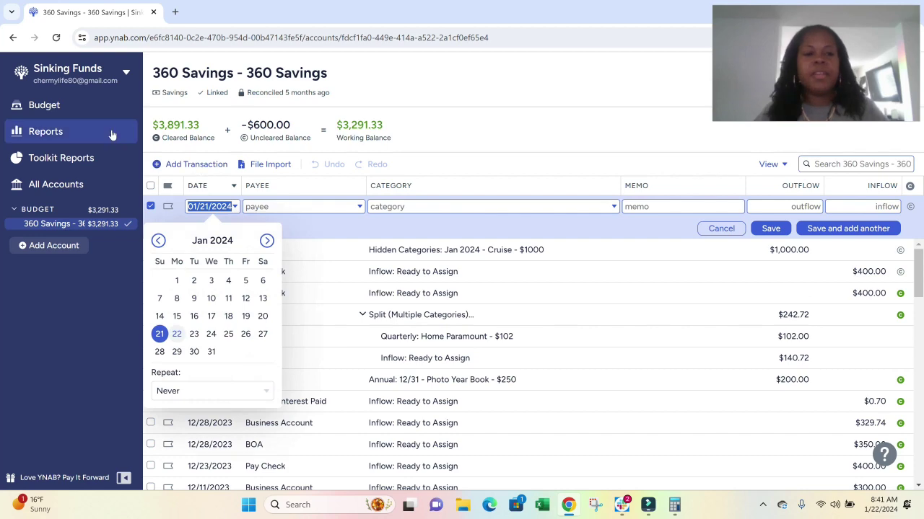
Step: Open the Sinking Funds budget for January 2024 and check the targets of the Family Reunion and Panama travel categories
left_click(47, 106)
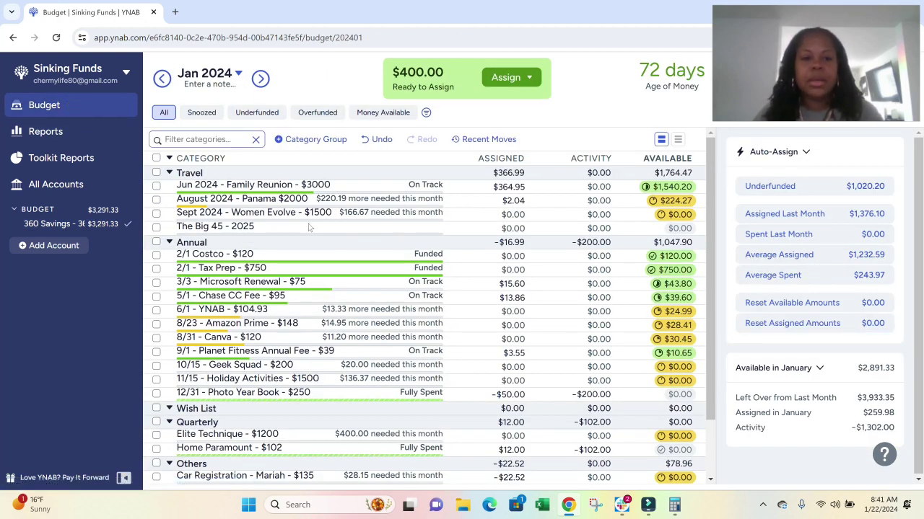
left_click(332, 186)
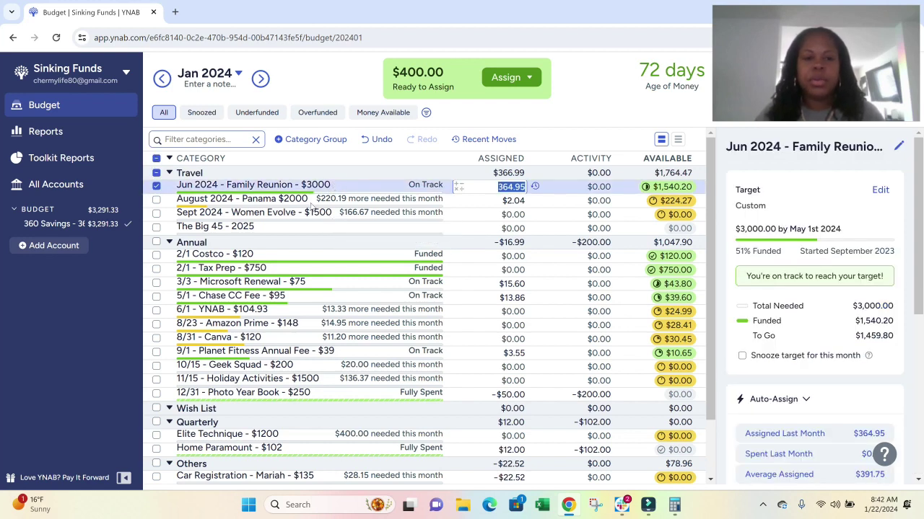
left_click(311, 204)
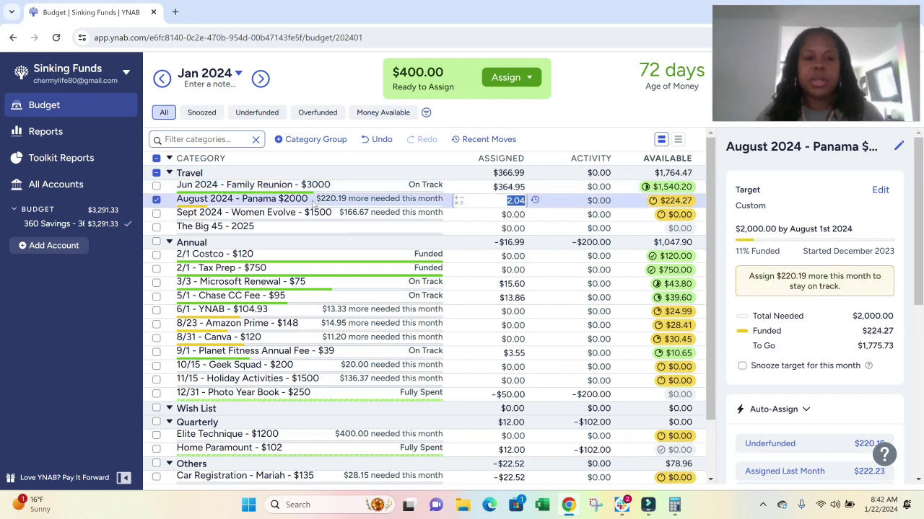
Step: Assign the underfunded $220.19 to the August 2024 Panama category and the underfunded $13.33 to the 6/1 YNAB category
left_click(820, 449)
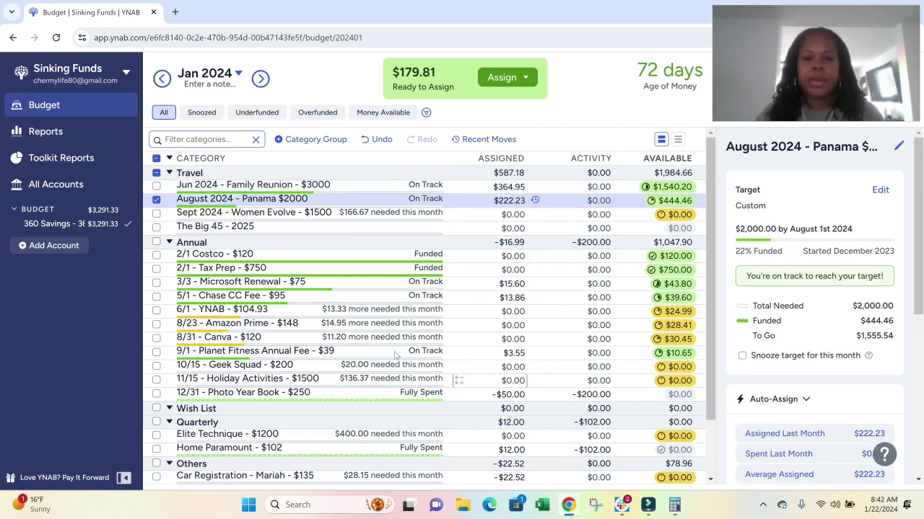
left_click(270, 231)
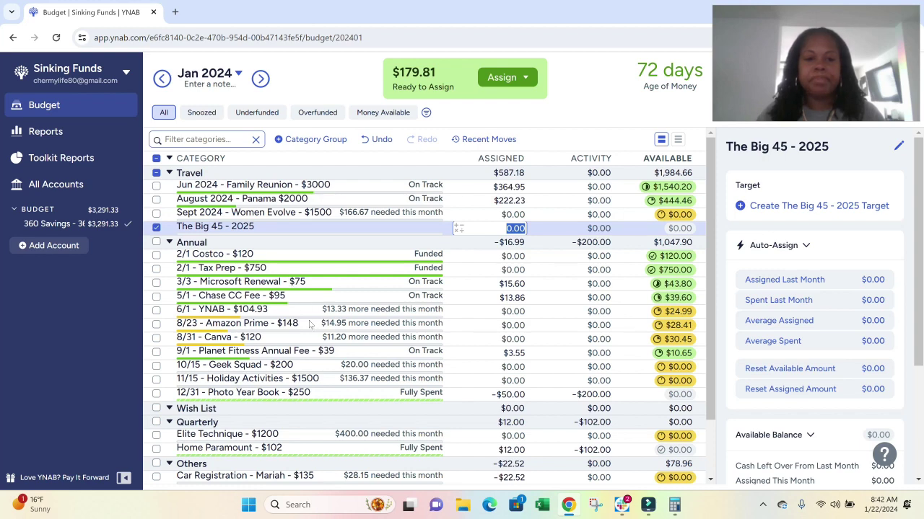
left_click(271, 313)
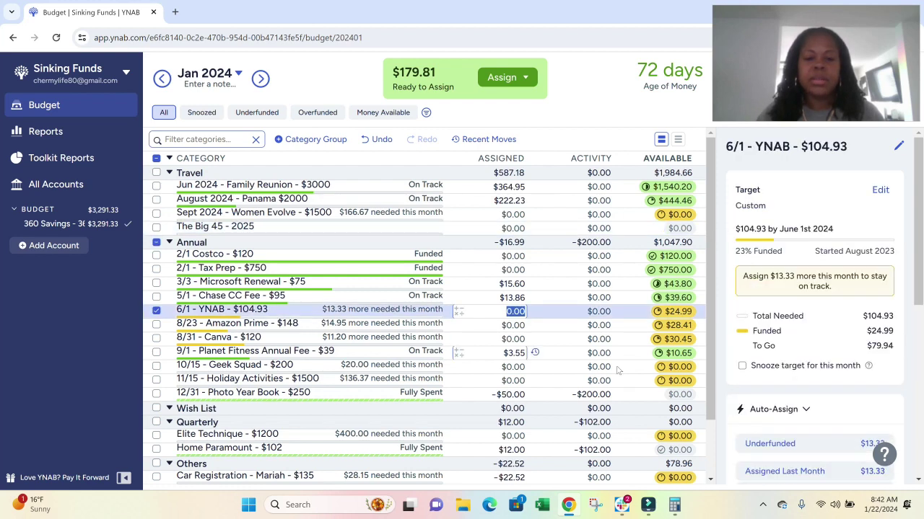
left_click(811, 445)
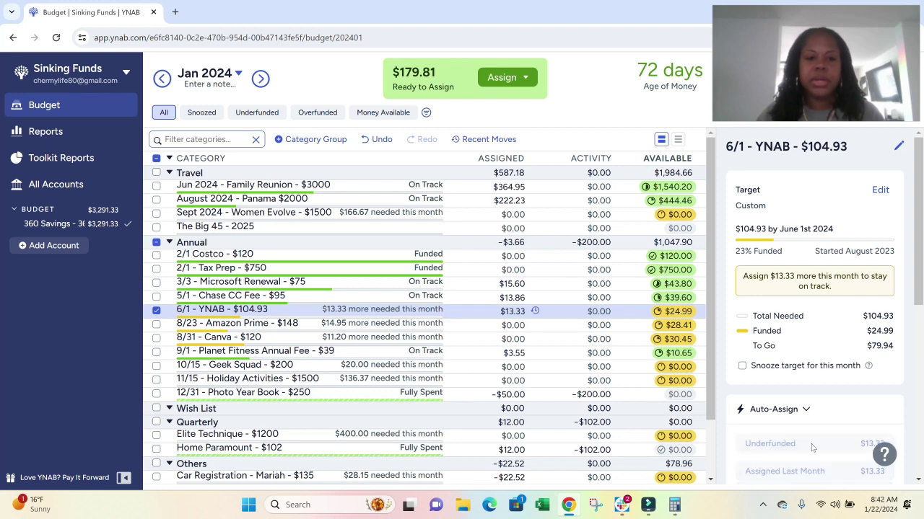
Step: Assign the underfunded $14.95 to the 8/23 Amazon Prime category and the underfunded $11.20 to the 8/31 Canva category
left_click(309, 331)
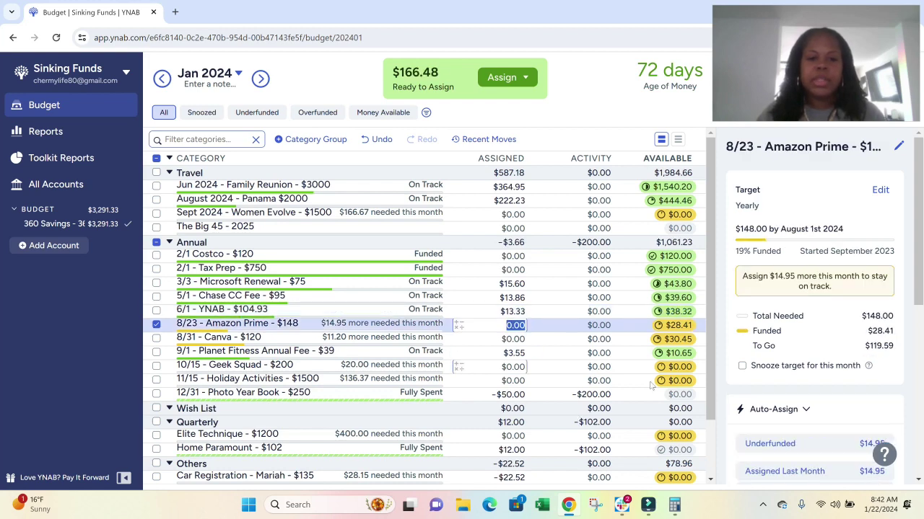
left_click(794, 441)
left_click(253, 341)
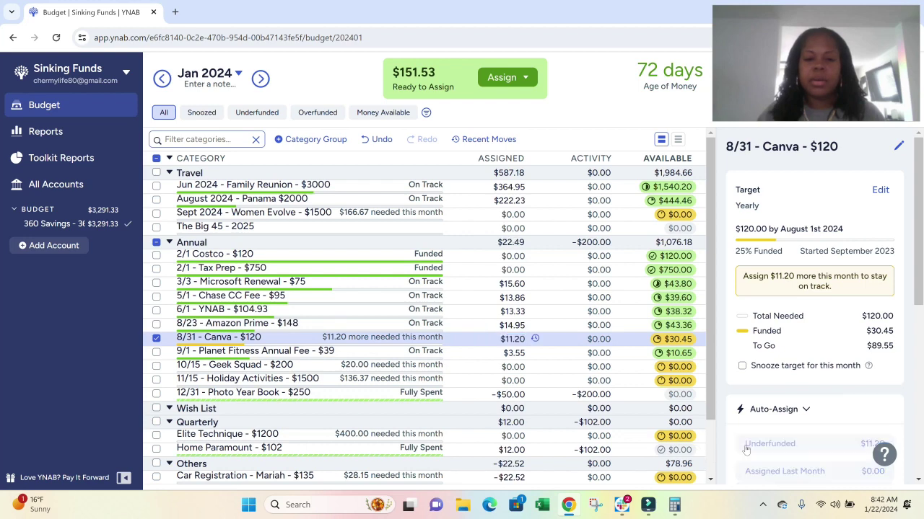
left_click(769, 444)
Step: Assign the underfunded $136.37 to the 11/15 Holiday Activities category in the Annual group
scroll(505, 361, "down", 1)
left_click(289, 318)
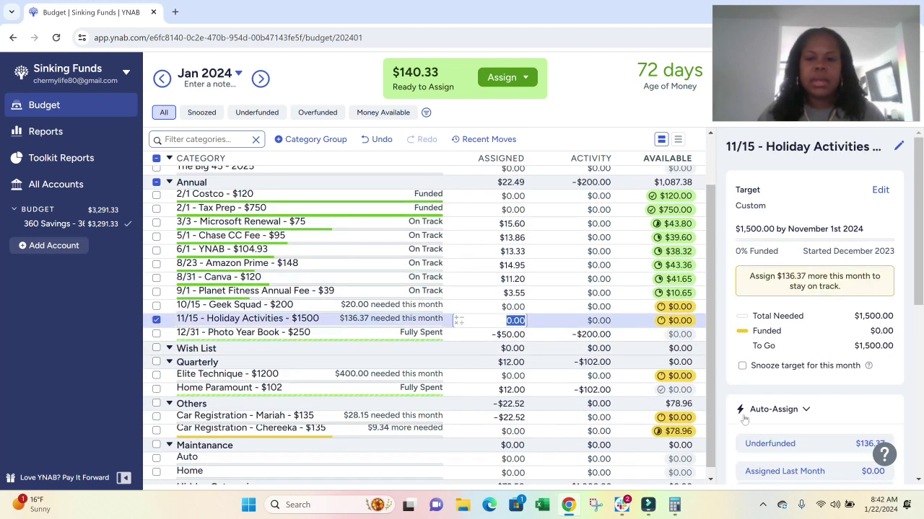
left_click(766, 445)
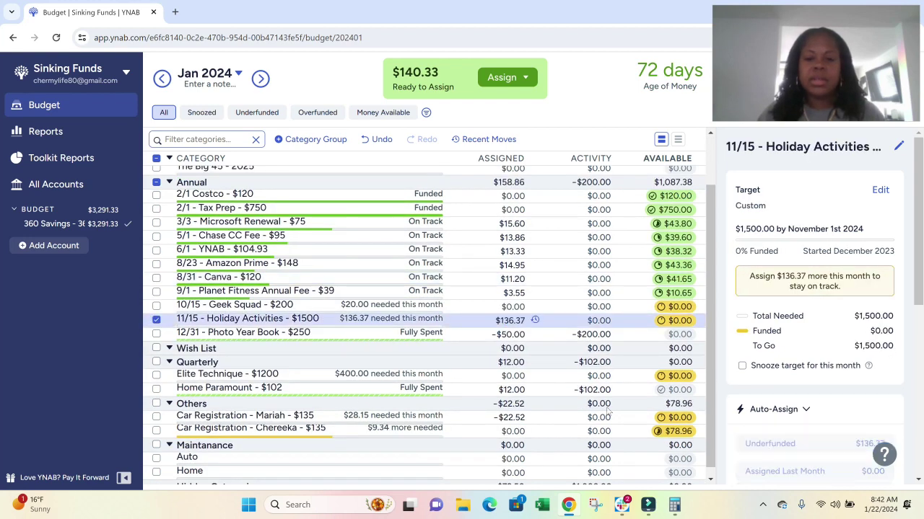
Step: Set the assigned amount of the second Car Registration category in the Others group to $3.96
left_click(326, 431)
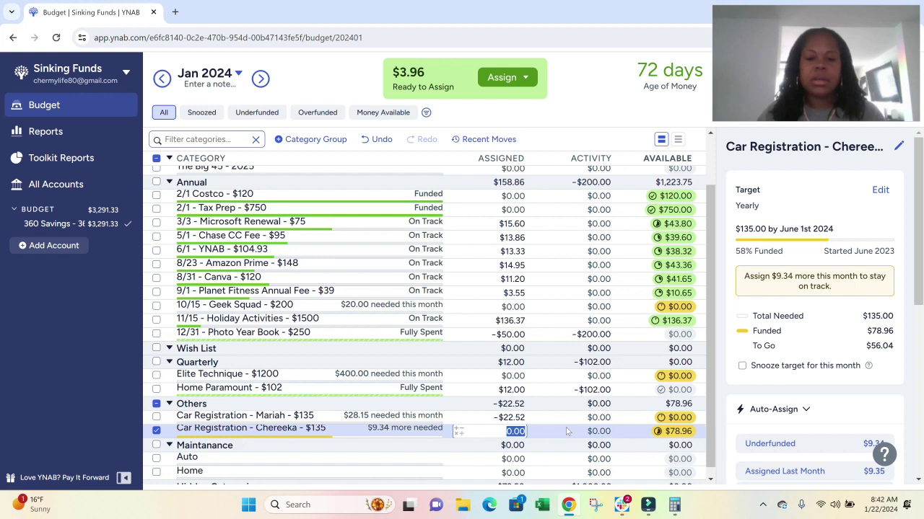
type("3.96")
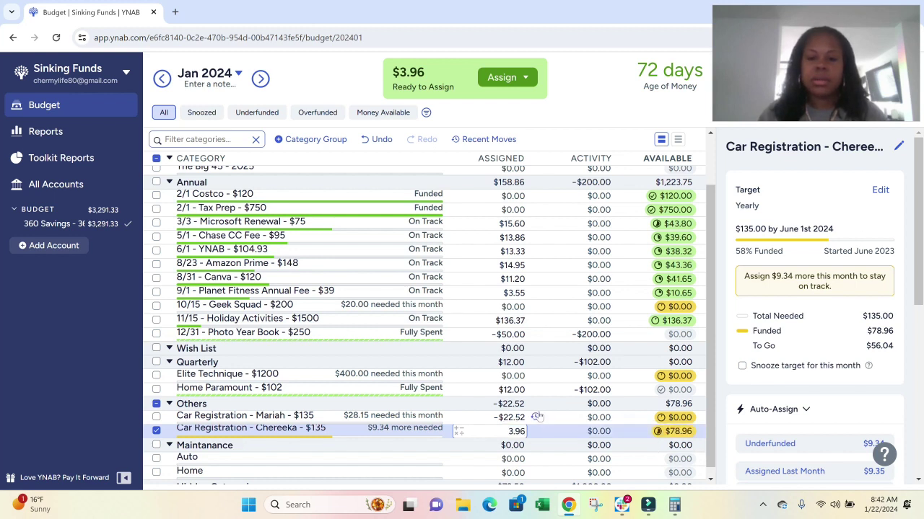
key("Return")
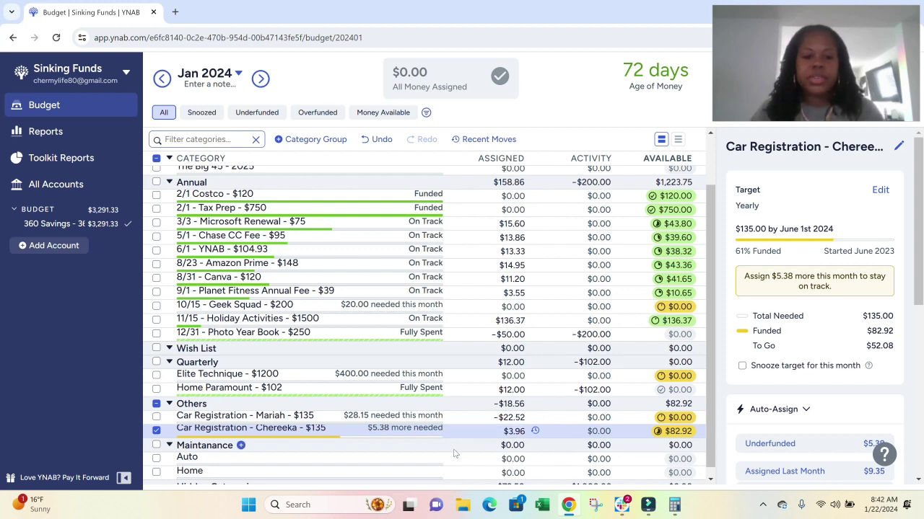
Step: Clear the category selection and review the January 2024 funding status of all Sinking Funds categories
scroll(455, 453, "up", 1)
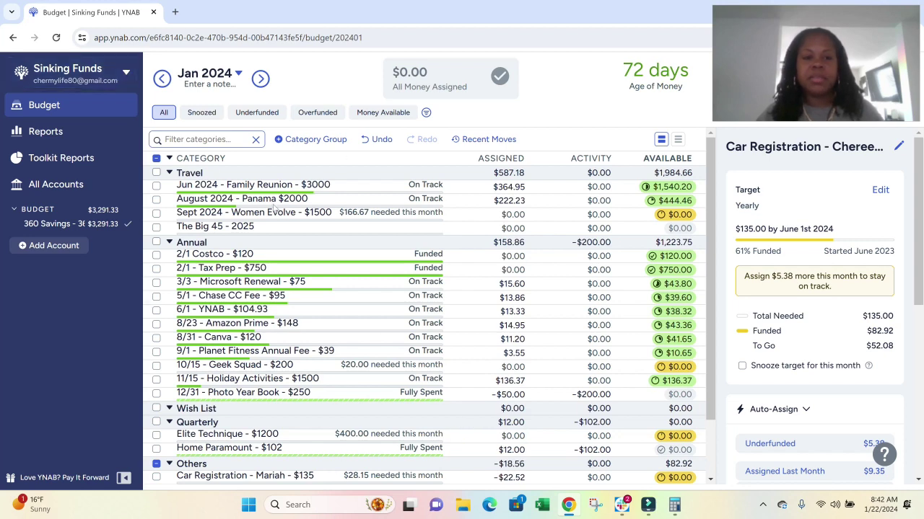
scroll(329, 227, "down", 2)
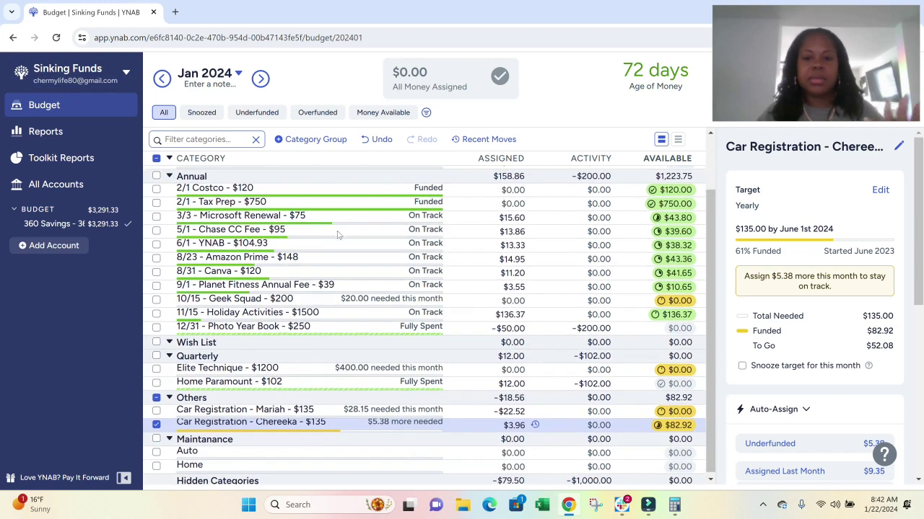
scroll(341, 239, "up", 1)
scroll(341, 239, "up", 2)
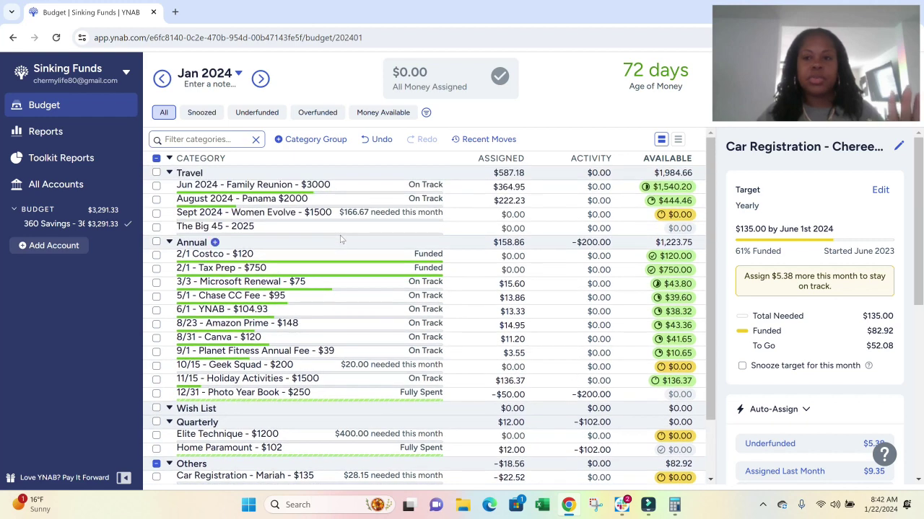
left_click(165, 112)
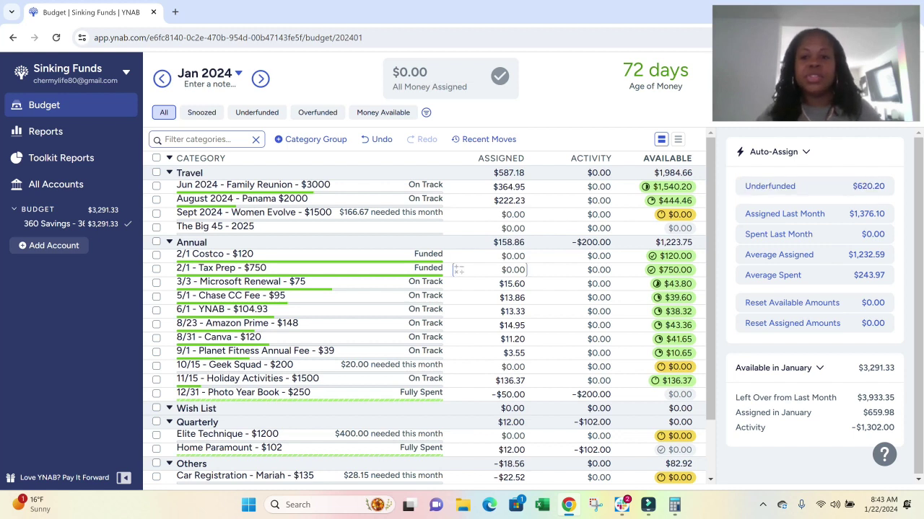
scroll(508, 277, "down", 1)
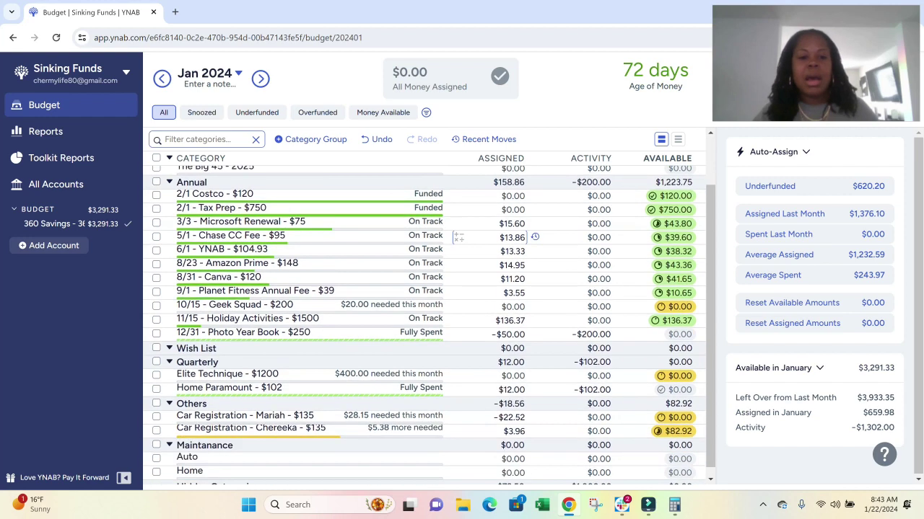
scroll(509, 277, "up", 1)
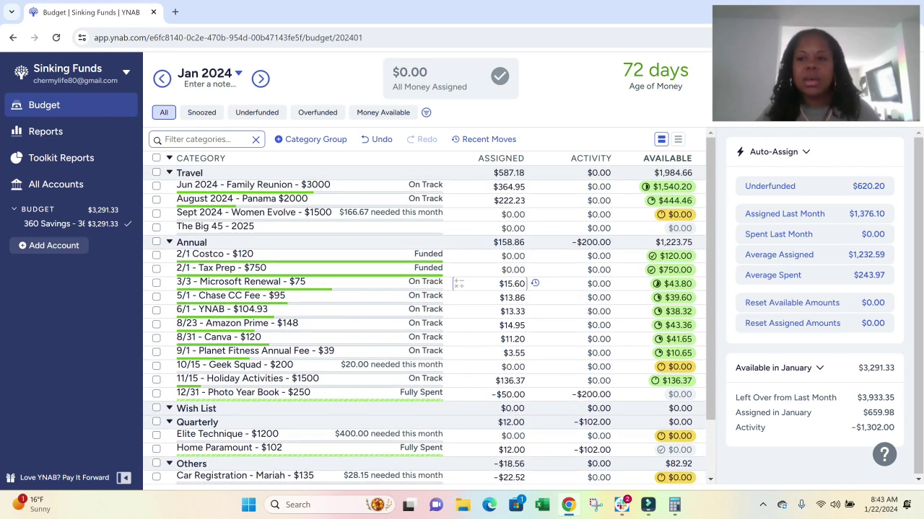
Step: Switch to the 2023 Budget and check the target of the Blessings On Blessing category in the Giving group
left_click(122, 76)
mouse_move(101, 122)
left_click(171, 144)
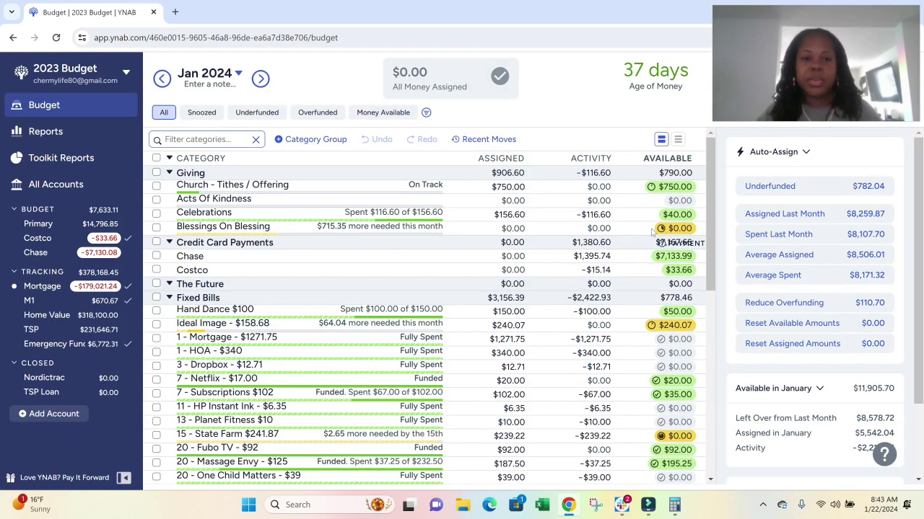
left_click(306, 233)
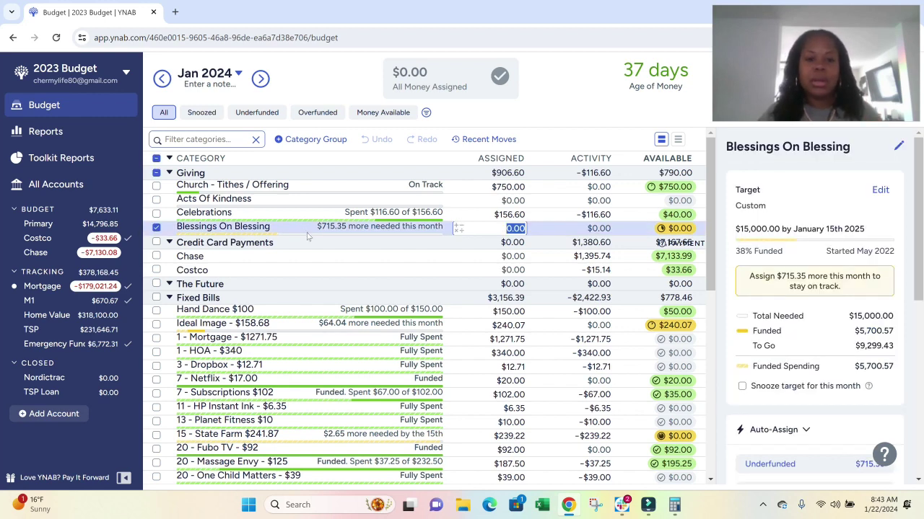
Step: Review the January 2024 assigned and available amounts from Fixed Bills through Variable Expenses and Sinking Funds in the 2023 Budget
scroll(308, 238, "down", 1)
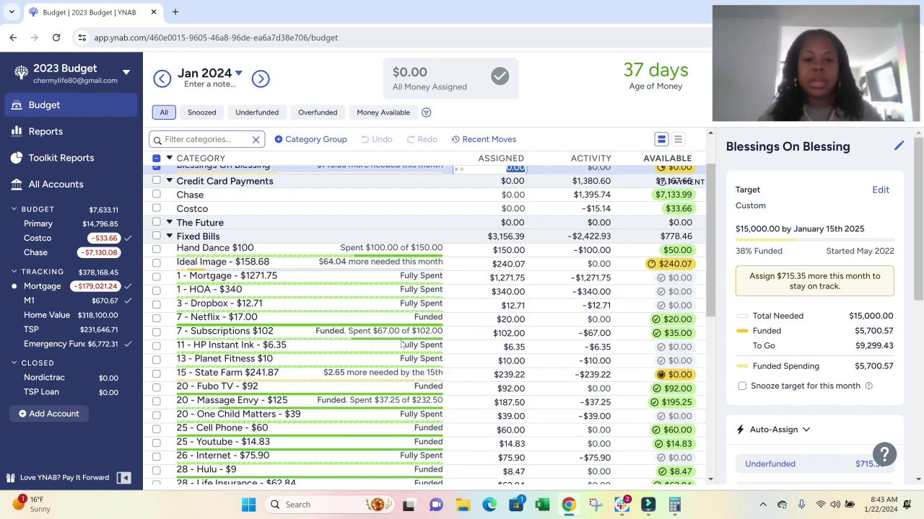
scroll(402, 345, "down", 1)
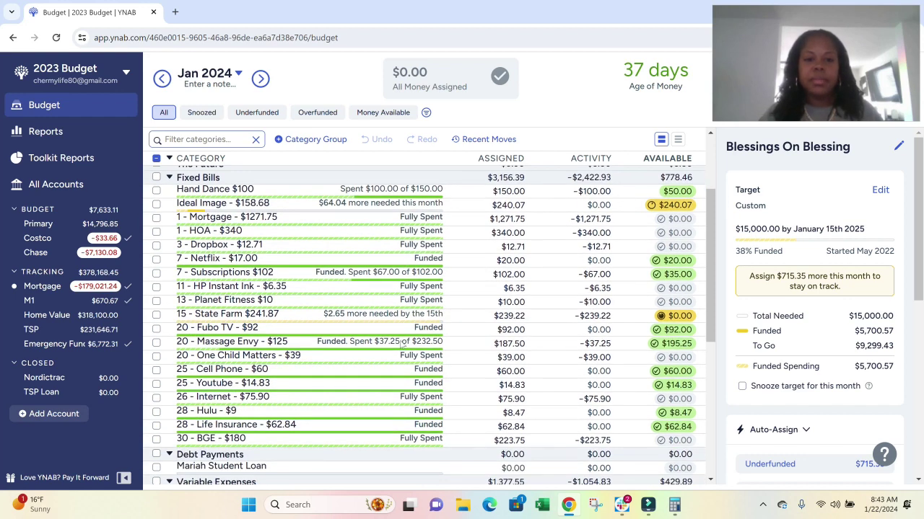
scroll(402, 345, "down", 5)
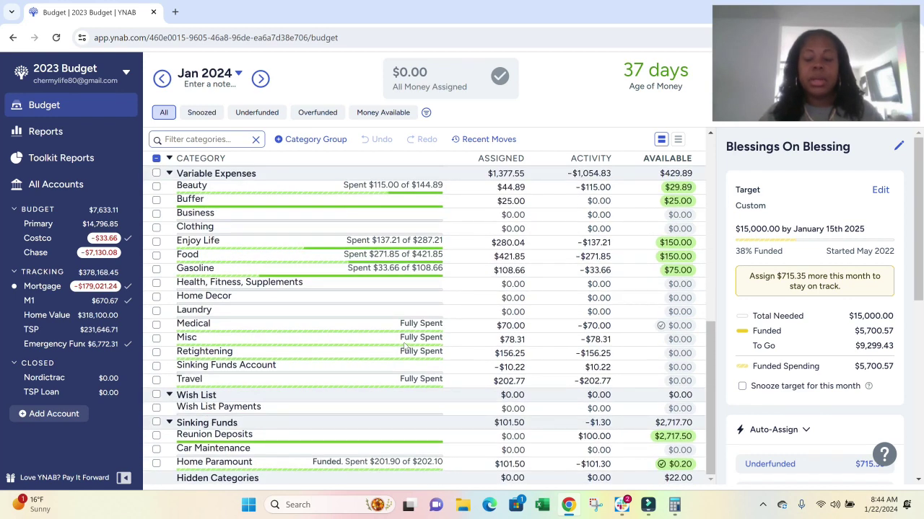
scroll(405, 346, "up", 6)
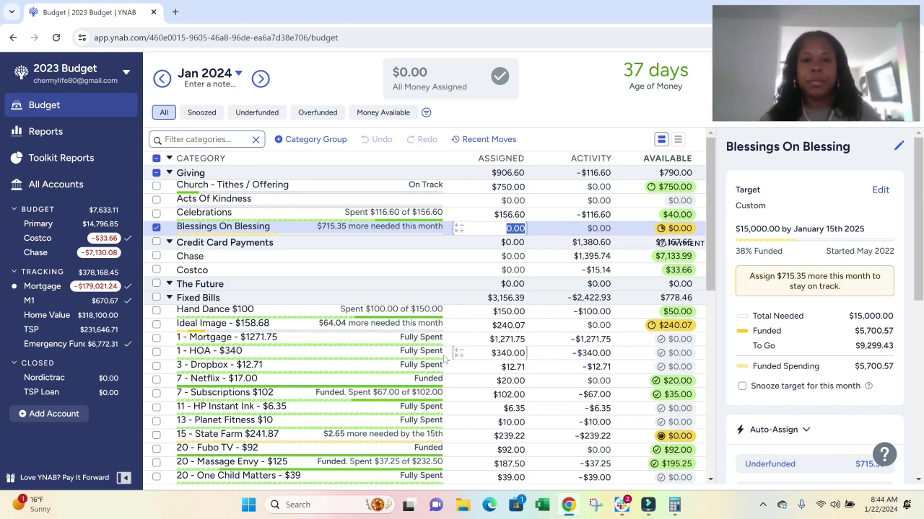
scroll(440, 365, "down", 2)
scroll(440, 368, "down", 3)
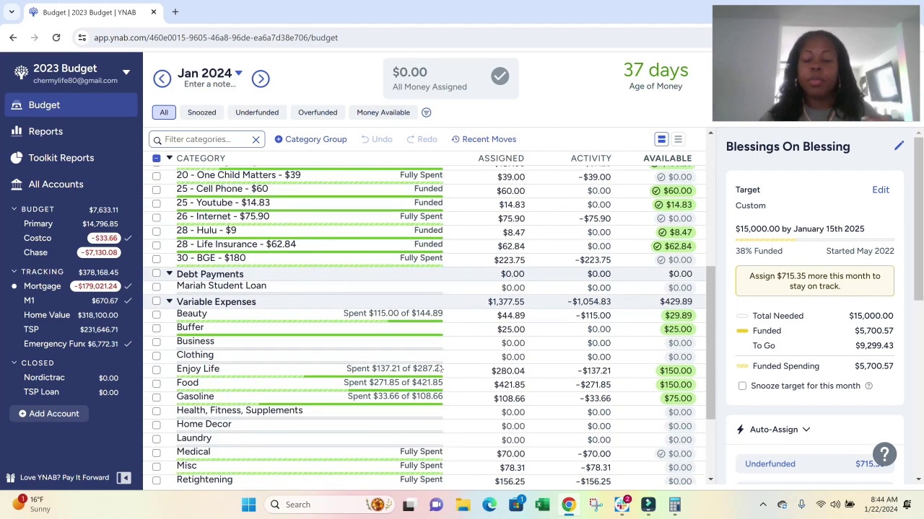
scroll(439, 369, "down", 1)
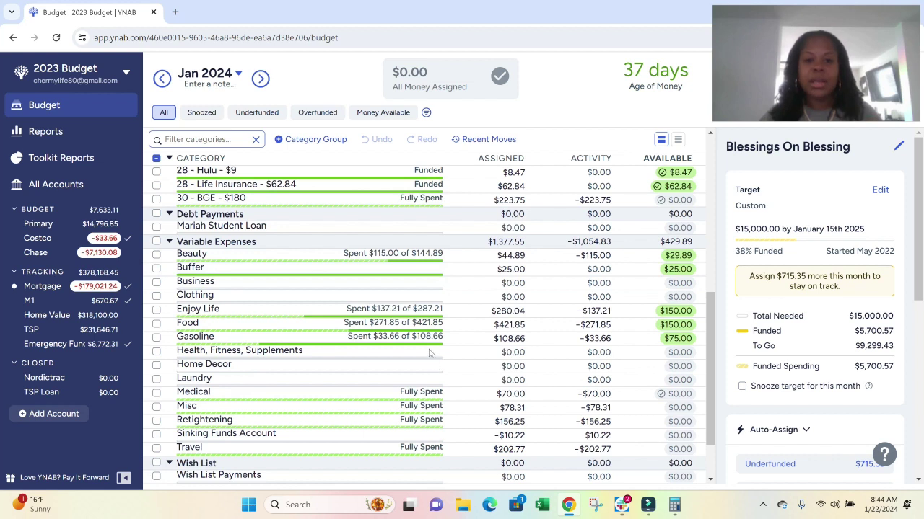